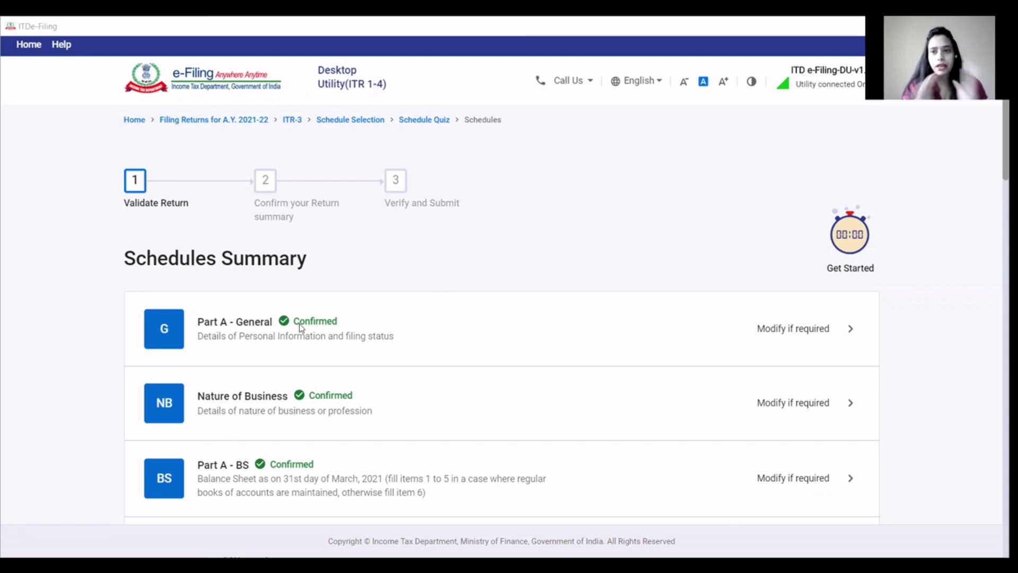
- Open Part A - General and examine the accounts, section 44AB audit and auditor details under Audit Information
left_click(301, 328)
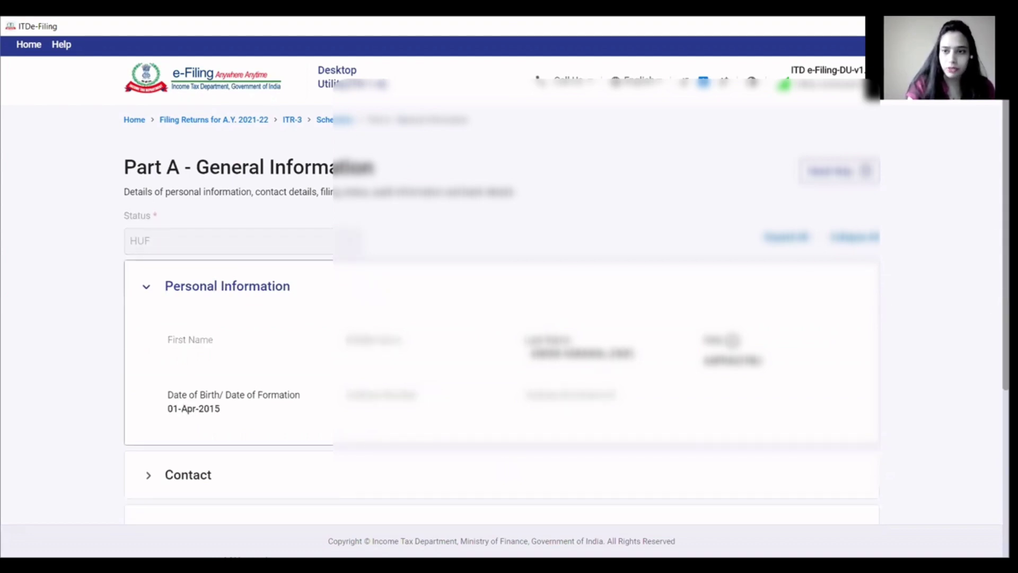
scroll(987, 254, "down", 4)
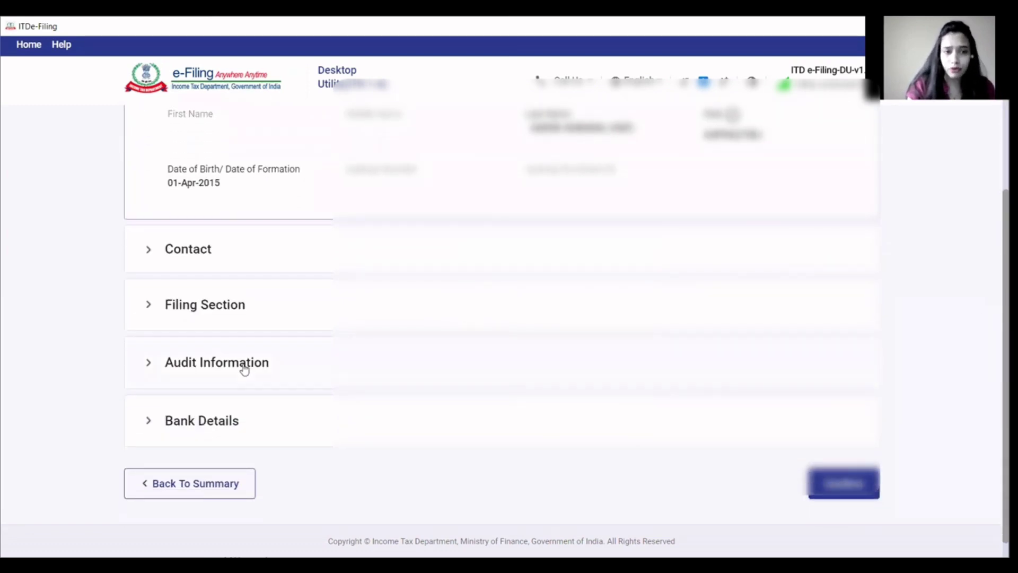
left_click(244, 370)
scroll(242, 366, "down", 2)
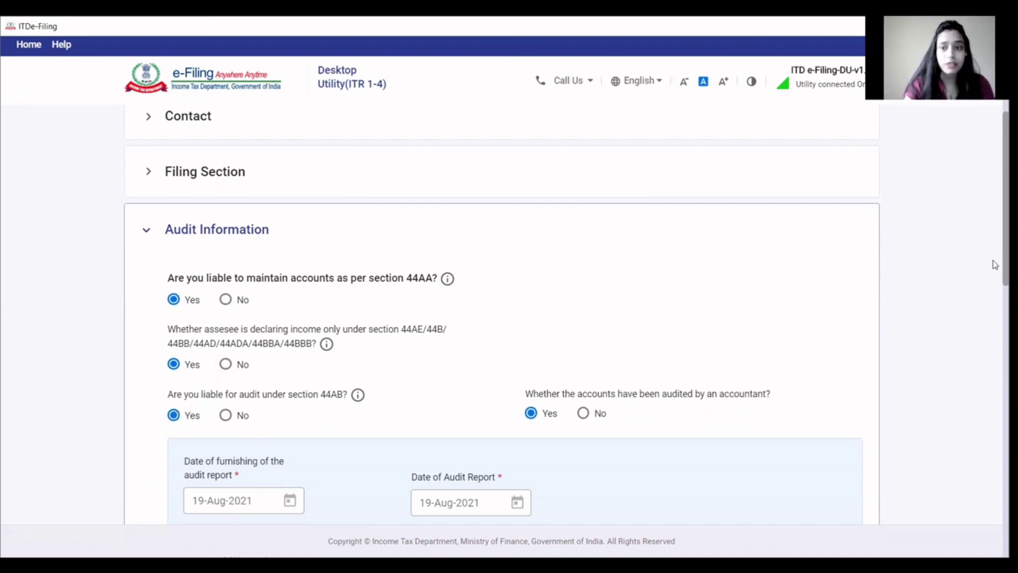
scroll(993, 282, "down", 3)
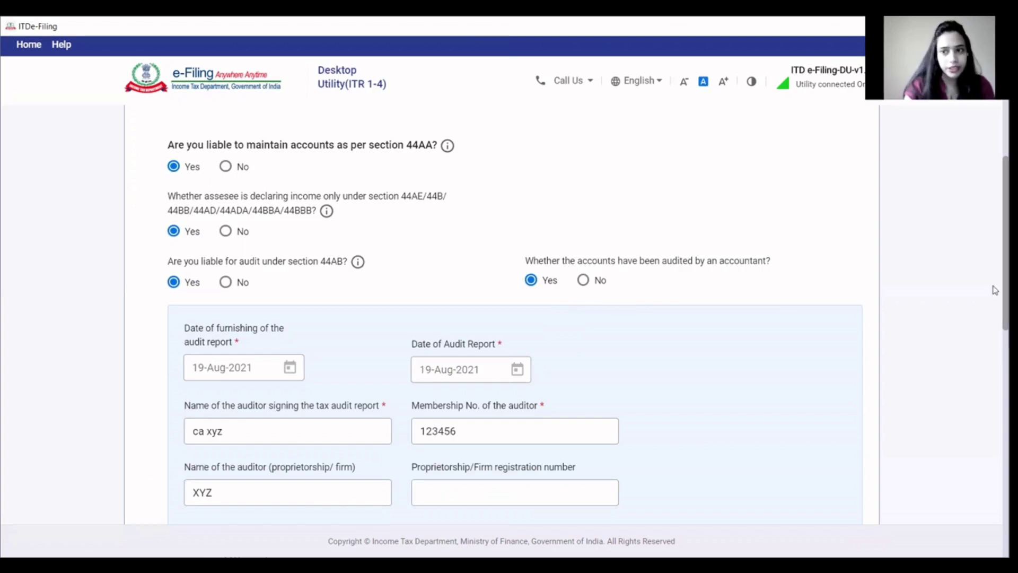
scroll(994, 313, "down", 2)
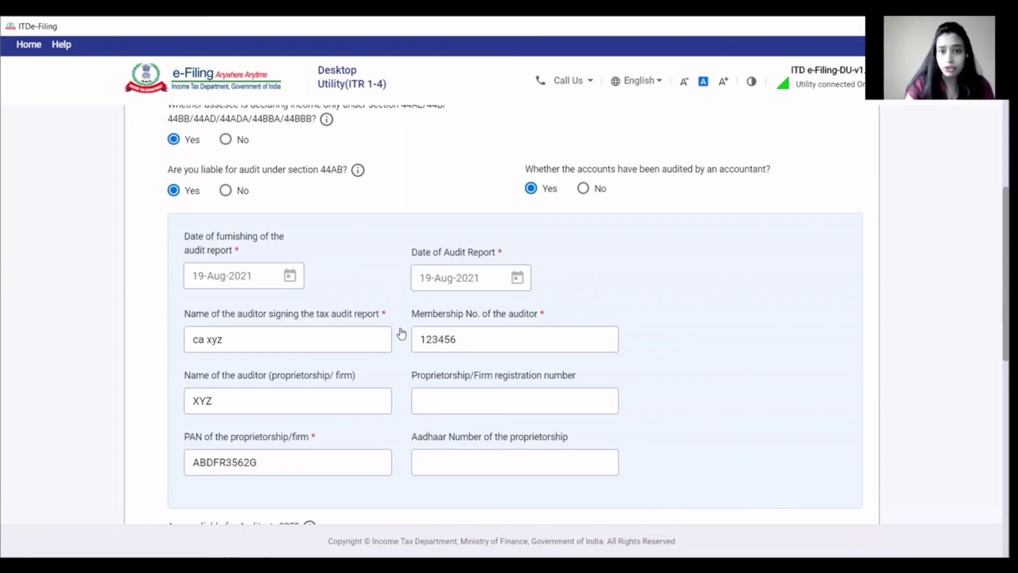
left_click(435, 332)
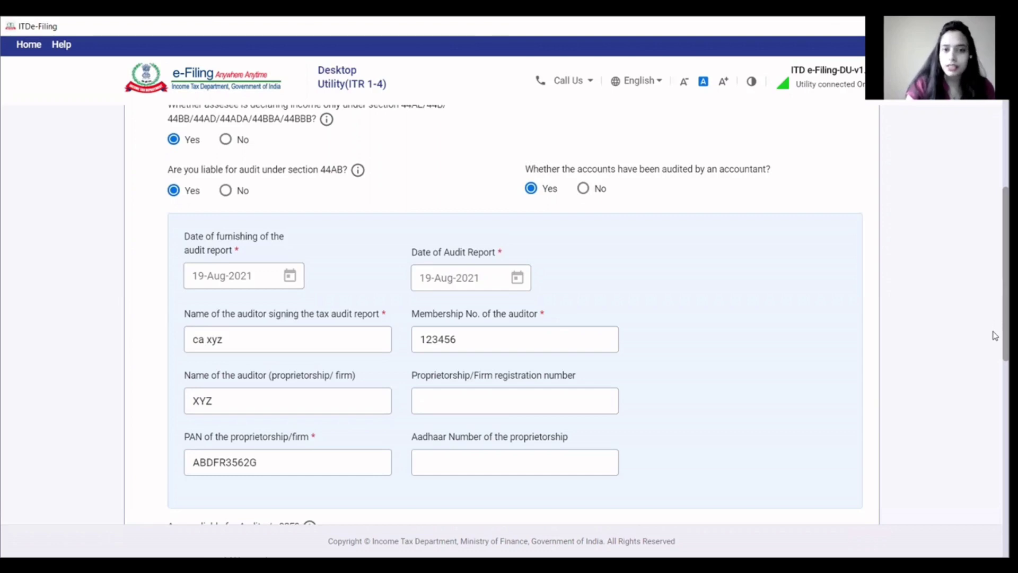
scroll(995, 336, "down", 5)
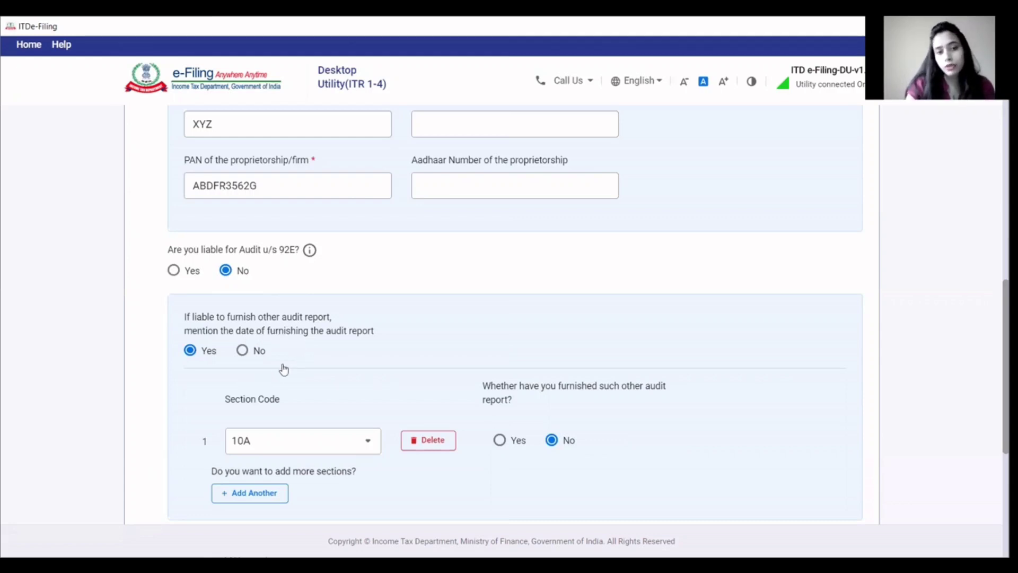
- Answer No to the liability to furnish another audit report, save the audit information and confirm Part A - General
left_click(243, 351)
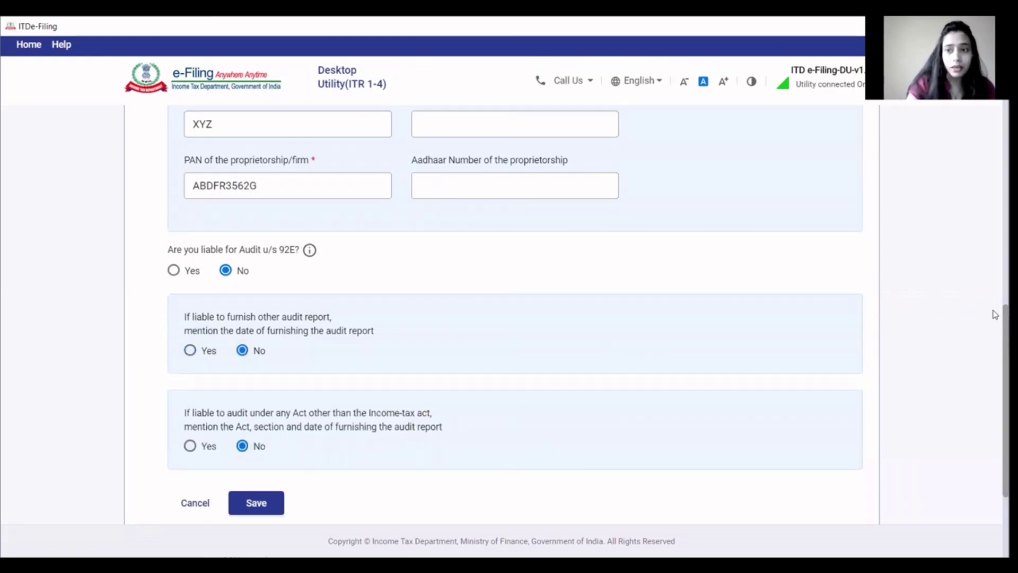
scroll(995, 314, "down", 3)
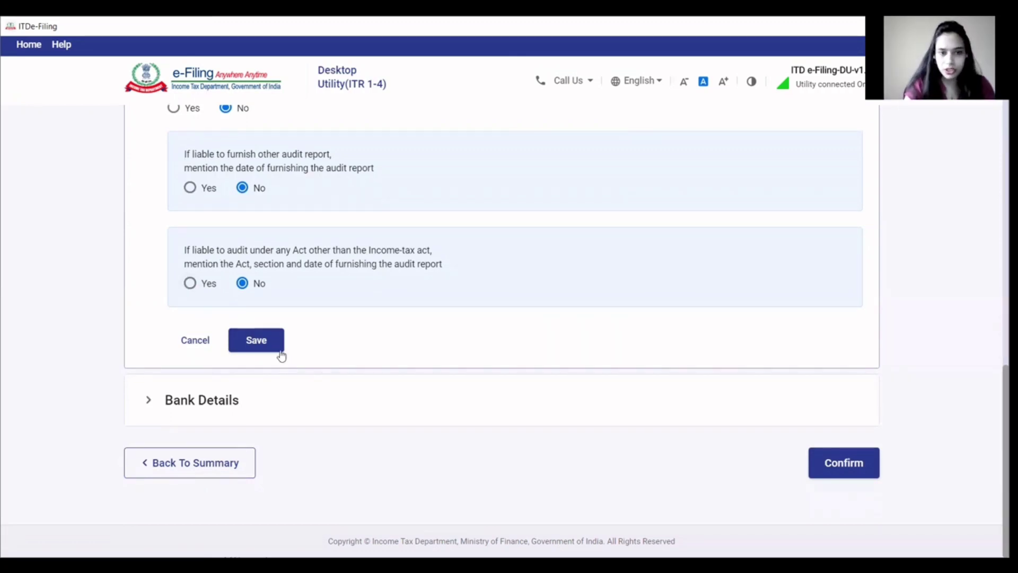
left_click(257, 340)
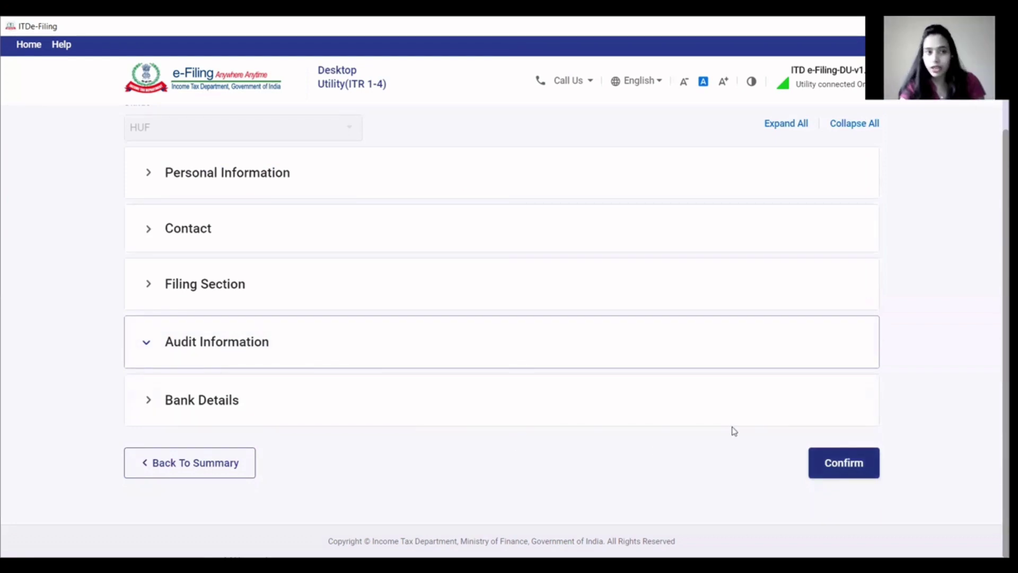
key("Tab")
key("Return")
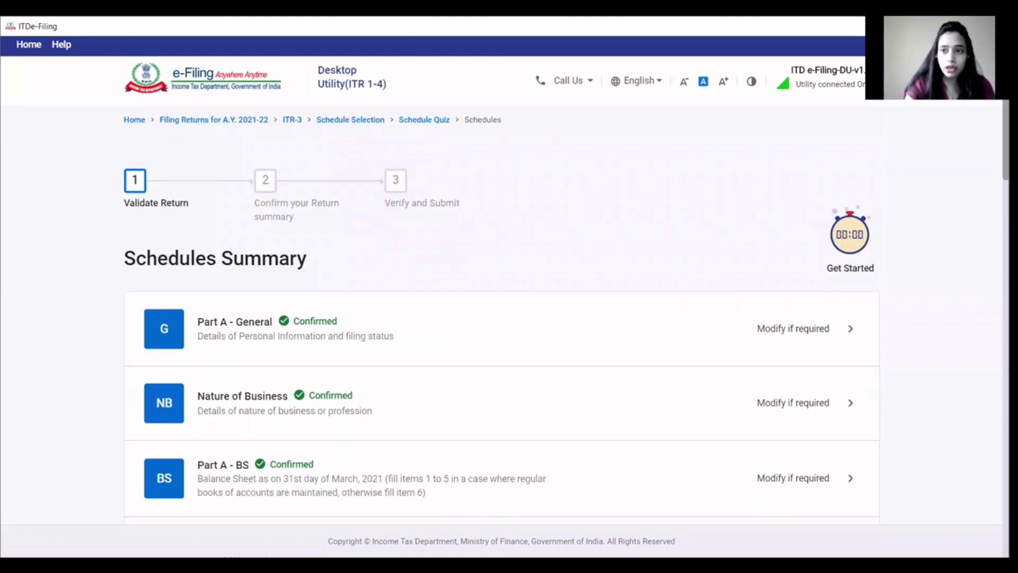
- Open the Nature of Business schedule from the Schedules Summary and confirm it
scroll(995, 154, "down", 3)
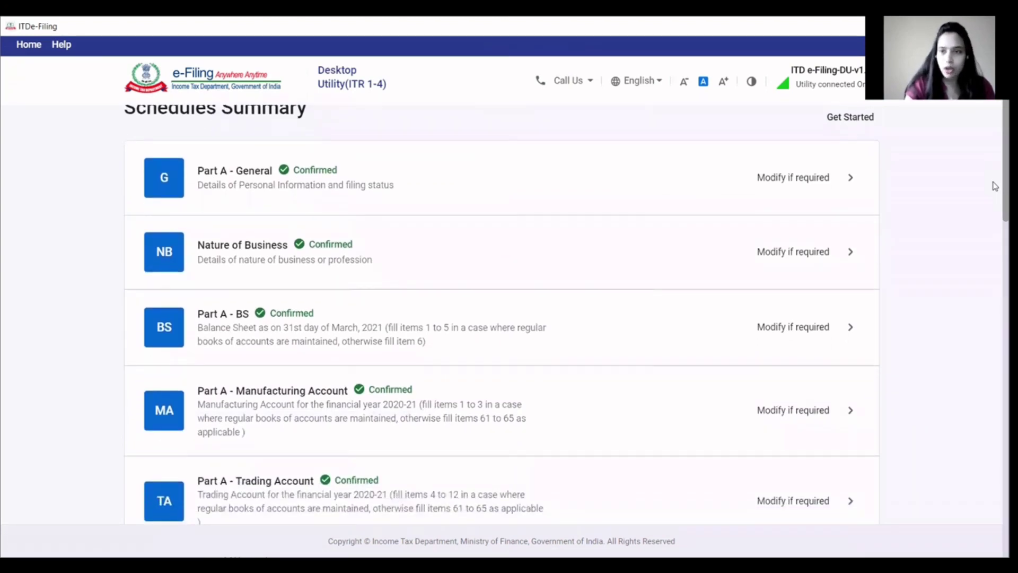
scroll(995, 187, "down", 1)
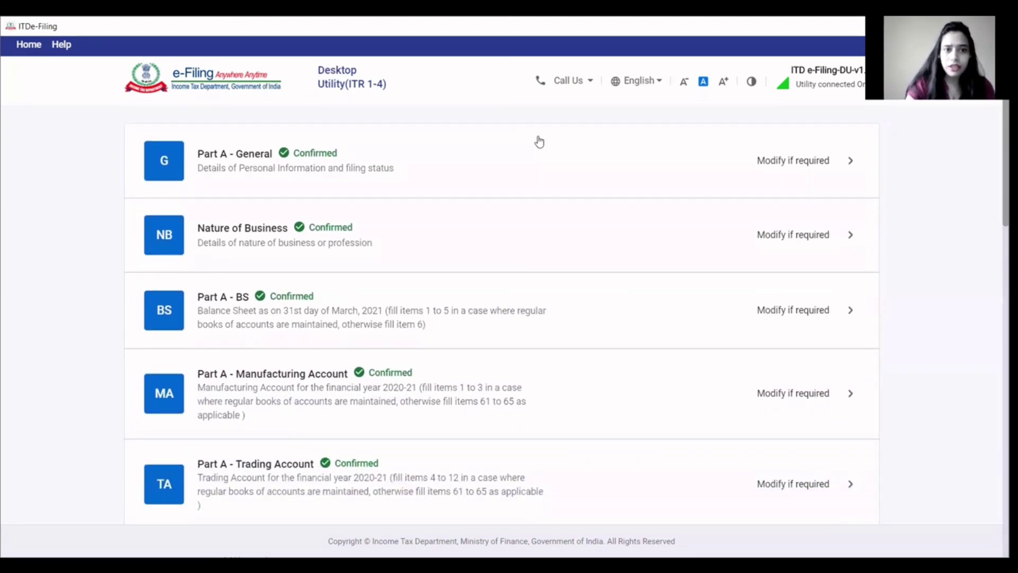
left_click(317, 243)
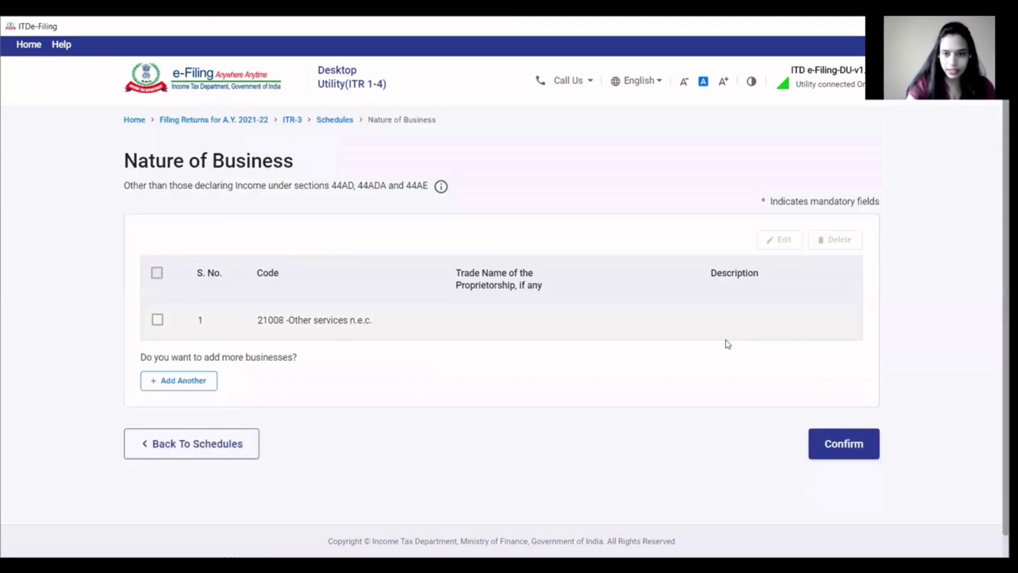
left_click(843, 443)
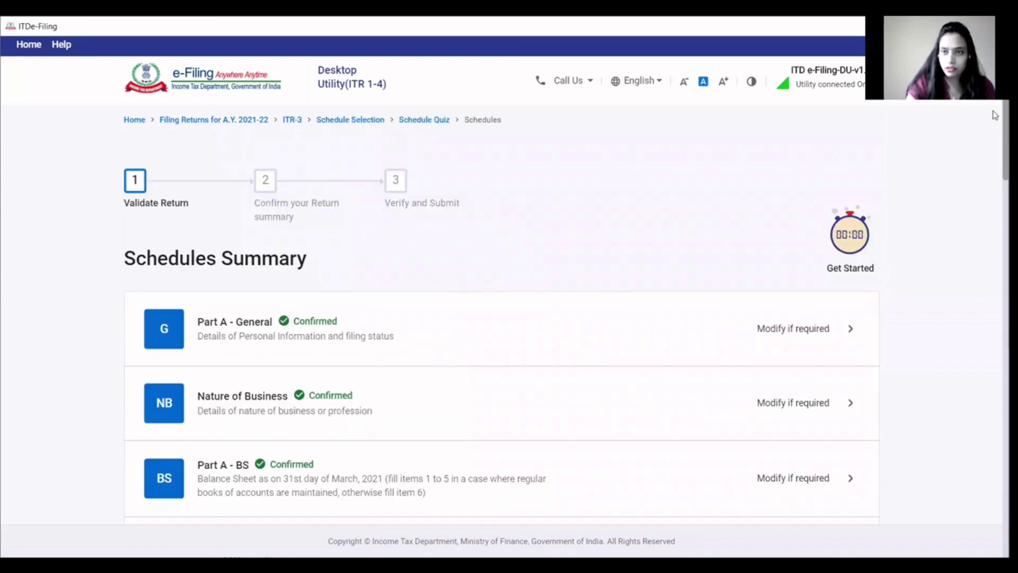
- Open the Part A - BS schedule, expand No Account Cases, and confirm the balance sheet, acknowledging the notice
scroll(995, 115, "down", 3)
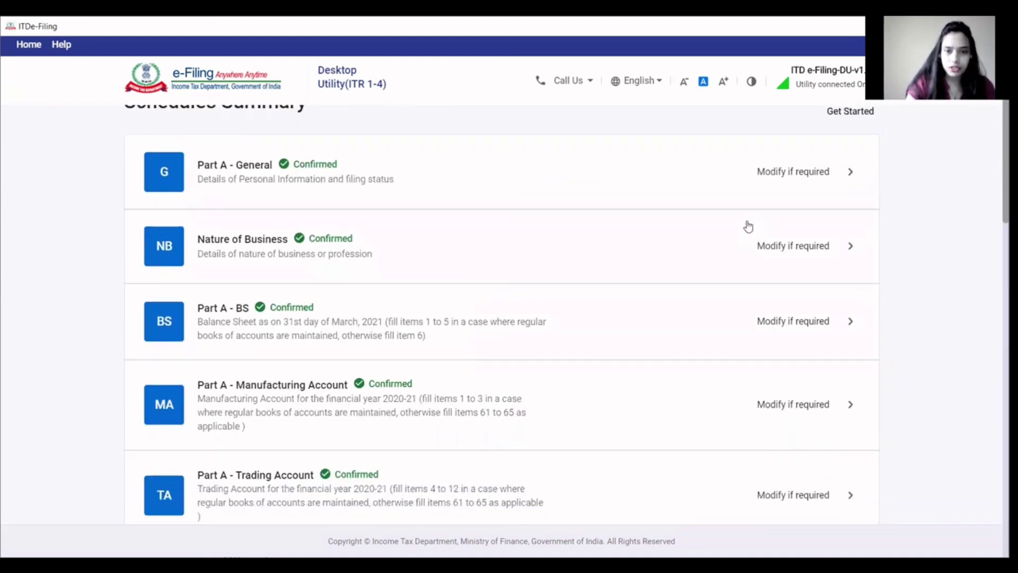
left_click(368, 330)
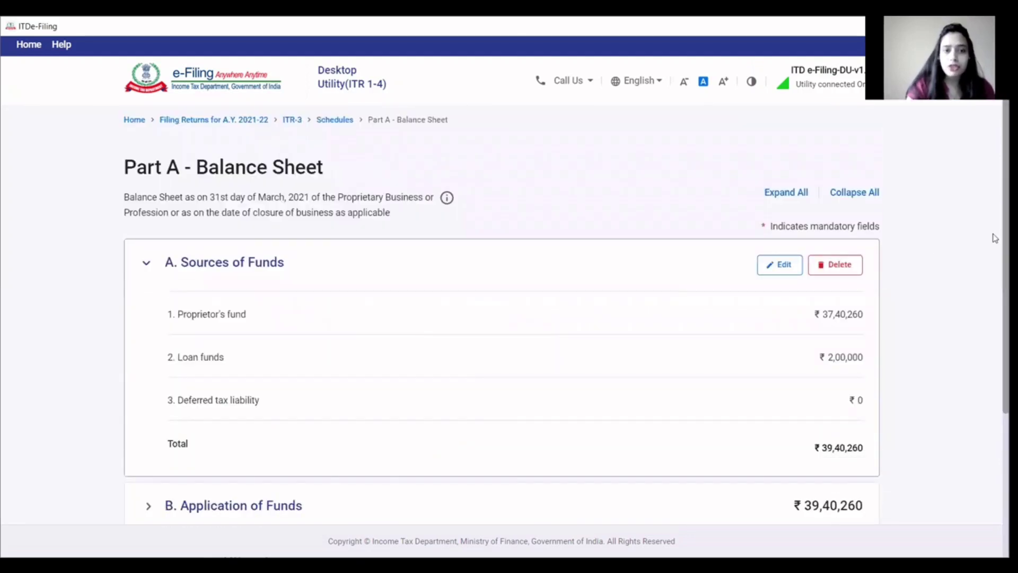
left_click_drag(995, 237, 995, 264)
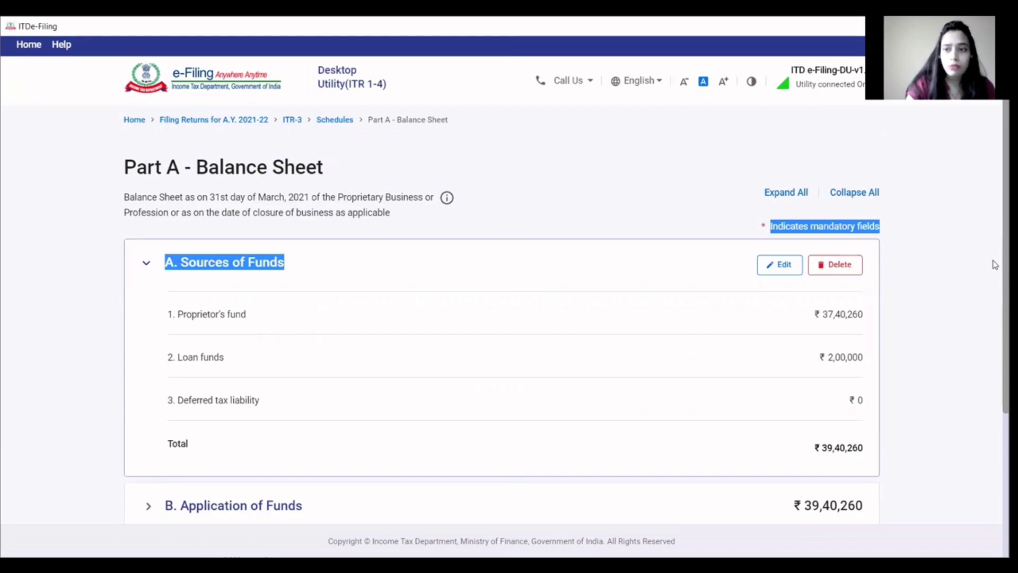
scroll(995, 264, "down", 3)
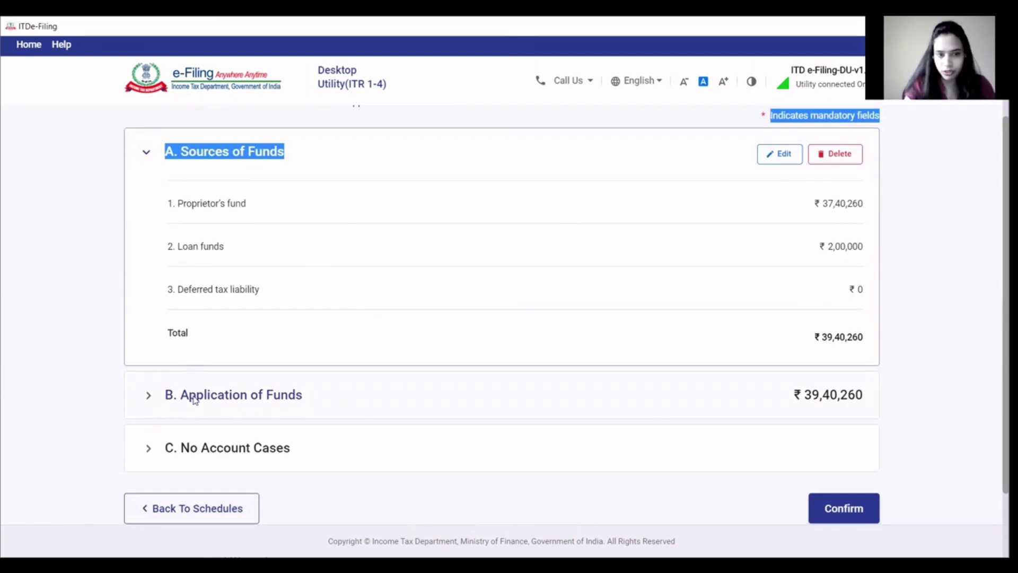
left_click(23, 343)
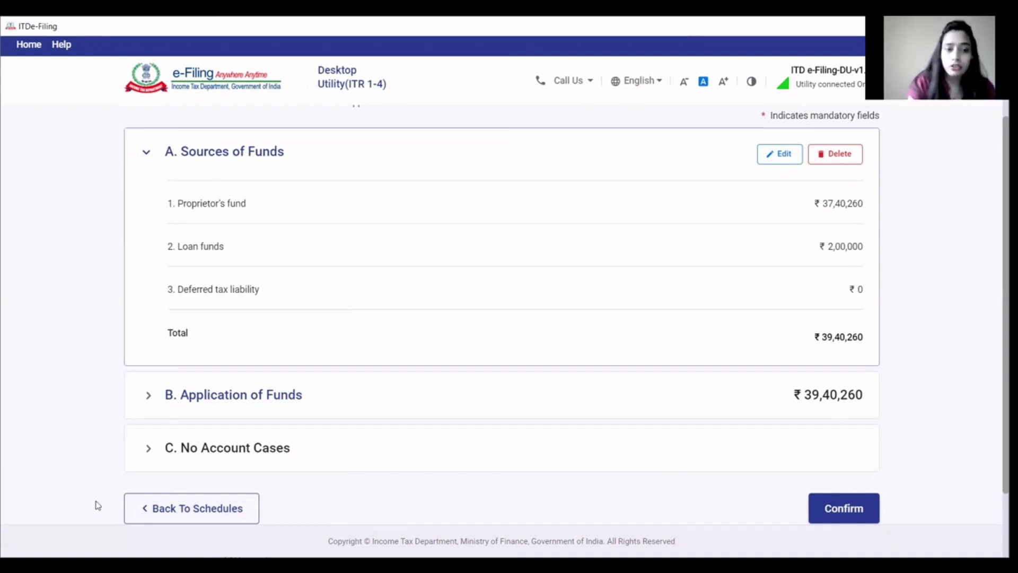
left_click(247, 469)
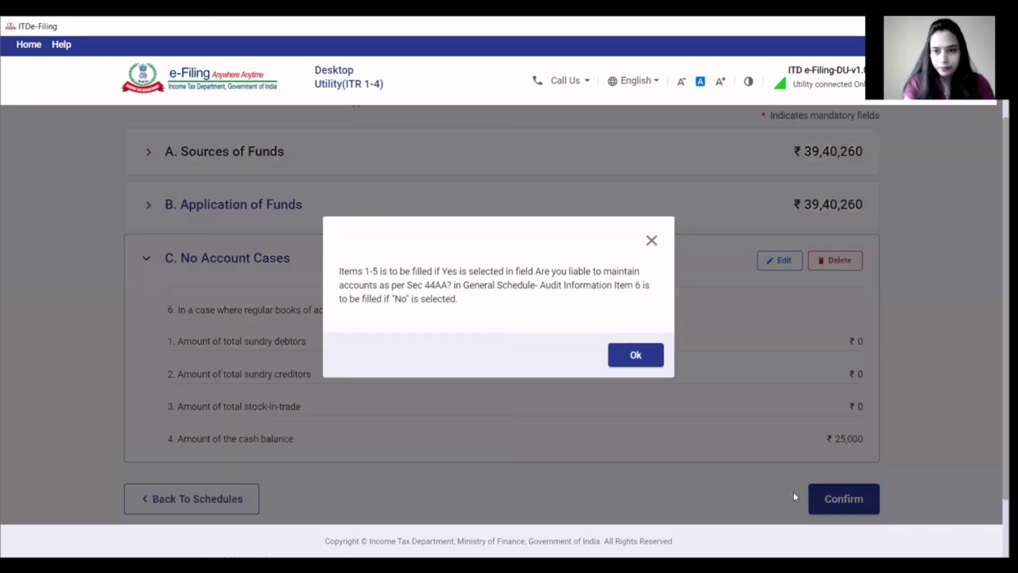
left_click(623, 357)
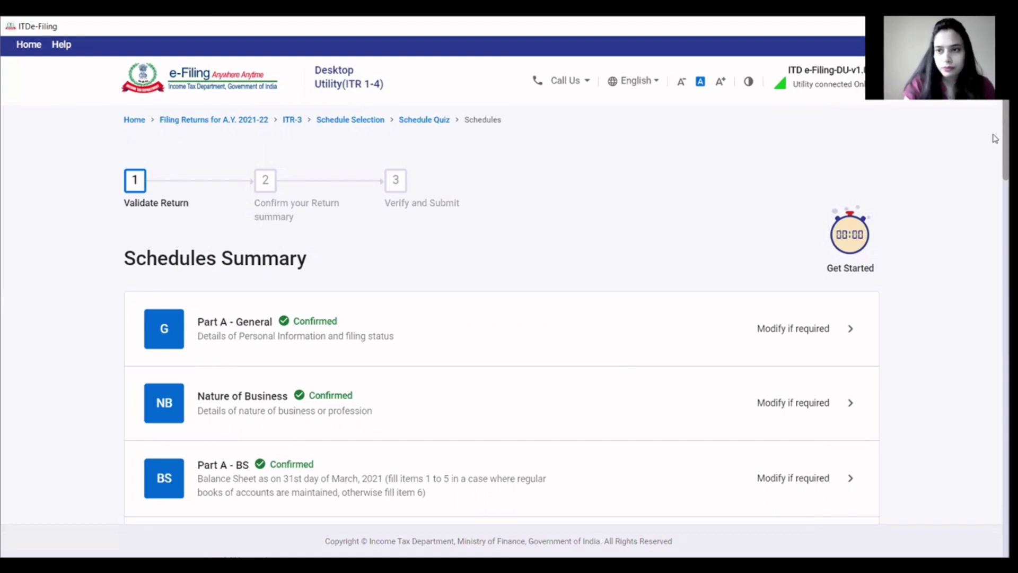
- Open the Part A - P & L schedule and expand its Presumptive Income section
scroll(993, 198, "down", 6)
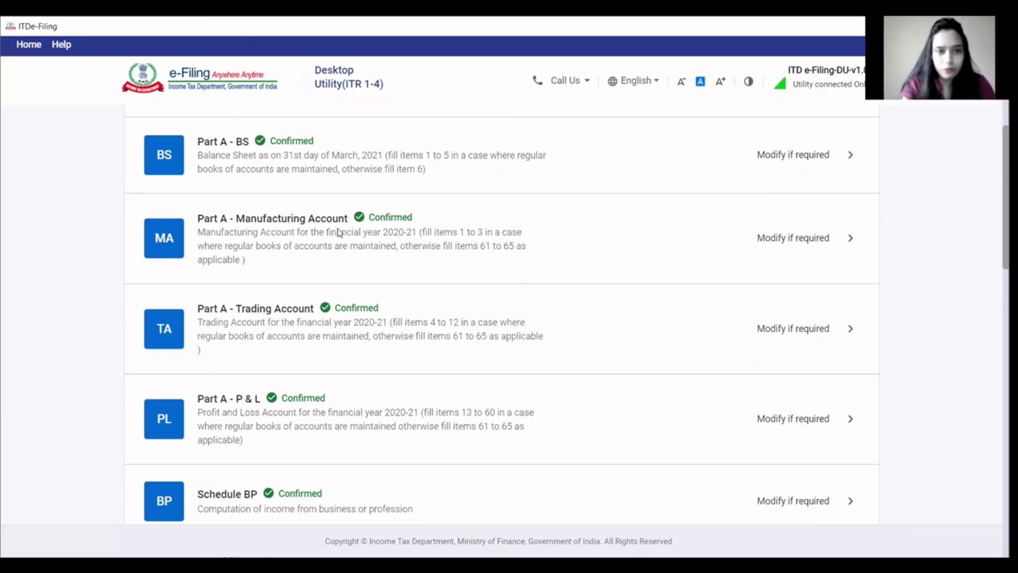
left_click(281, 410)
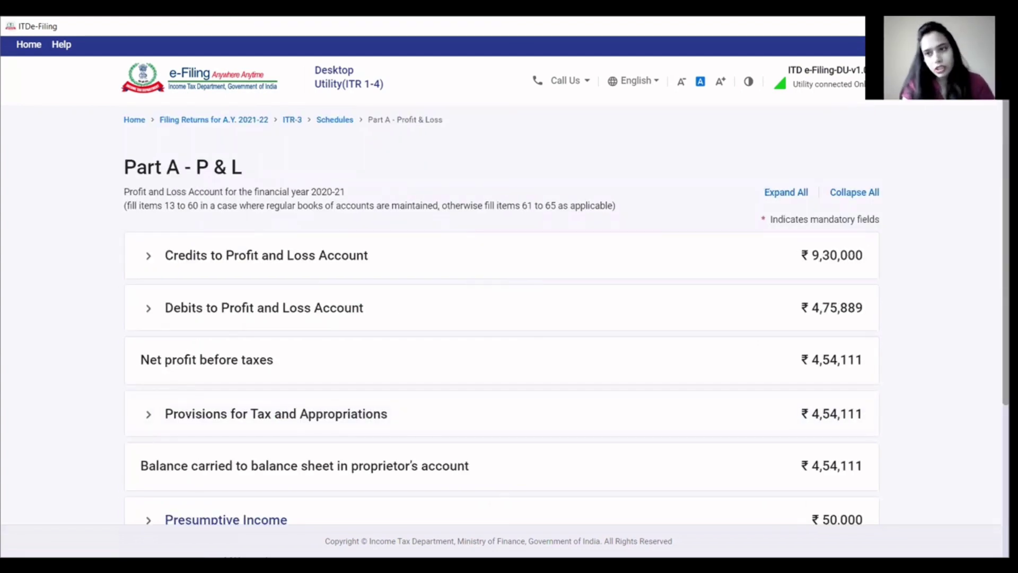
scroll(994, 263, "down", 1)
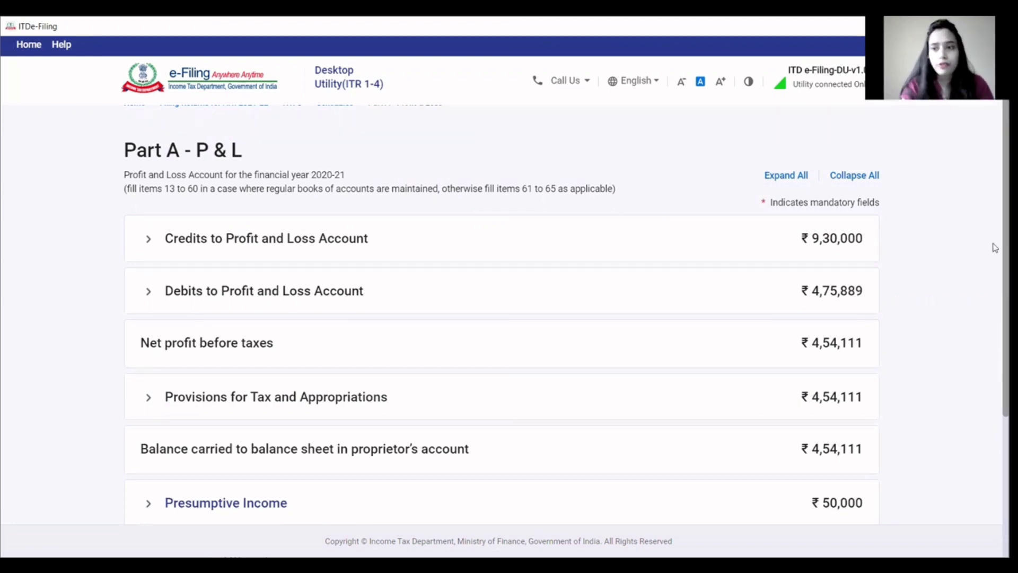
scroll(995, 248, "down", 2)
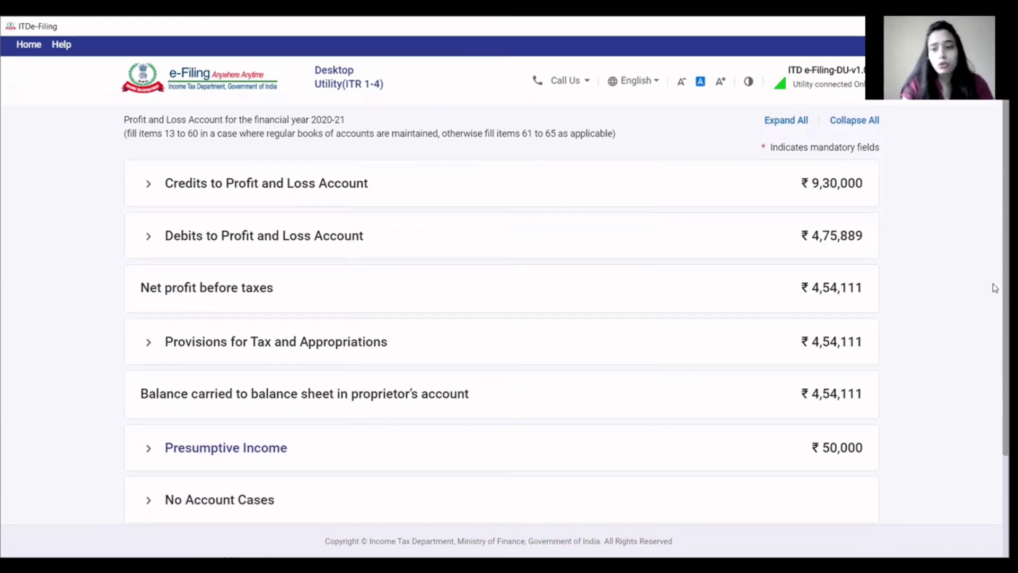
left_click_drag(993, 283, 993, 296)
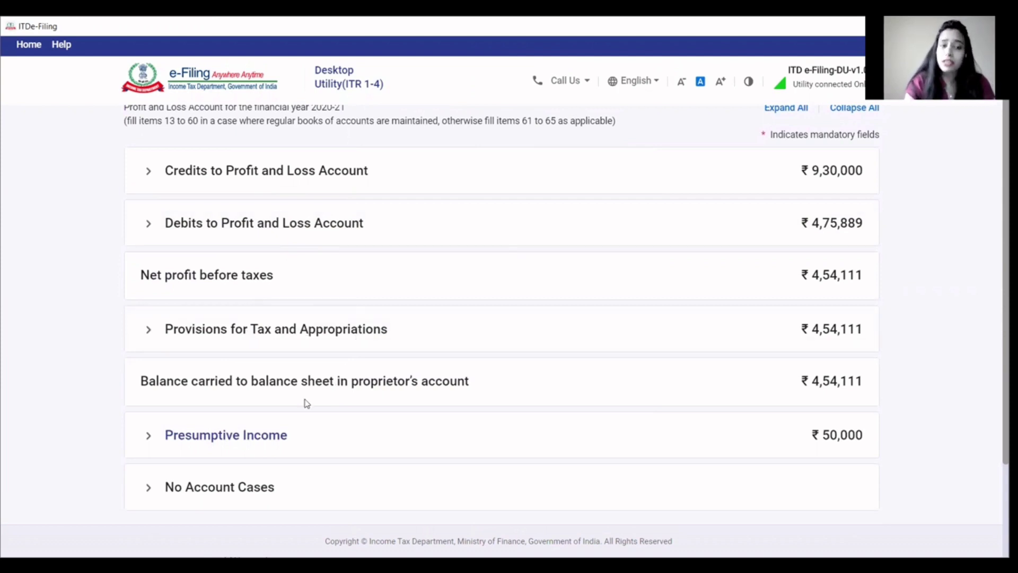
left_click(256, 445)
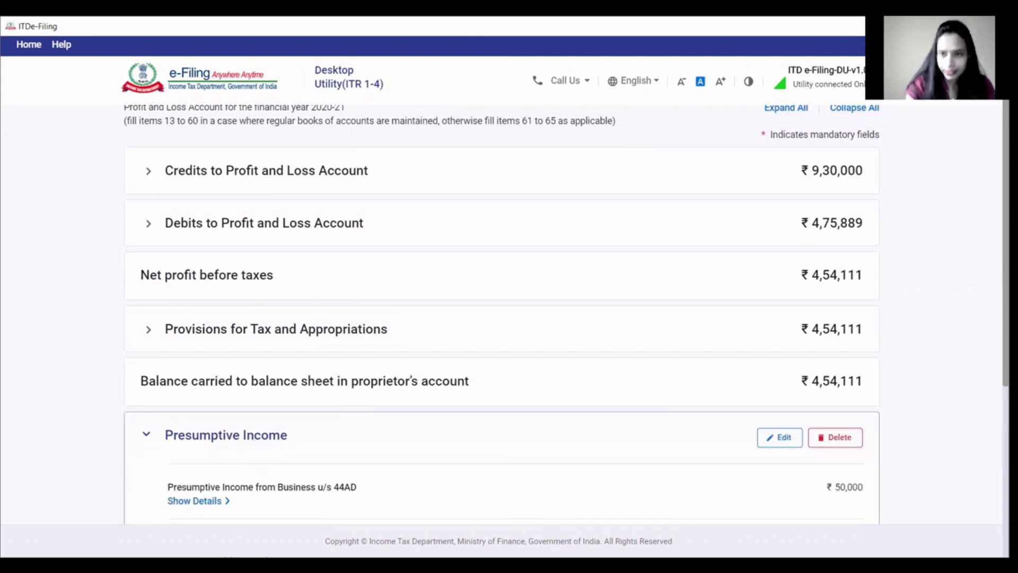
scroll(995, 299, "down", 3)
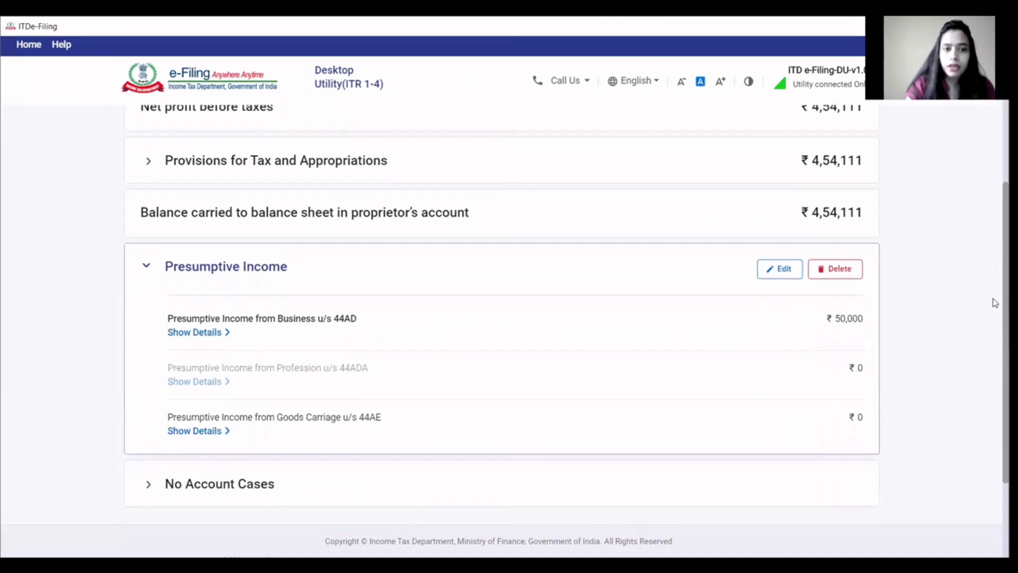
- Open Presumptive Income for editing and review the section 44AD business receipts and income computation
left_click(772, 274)
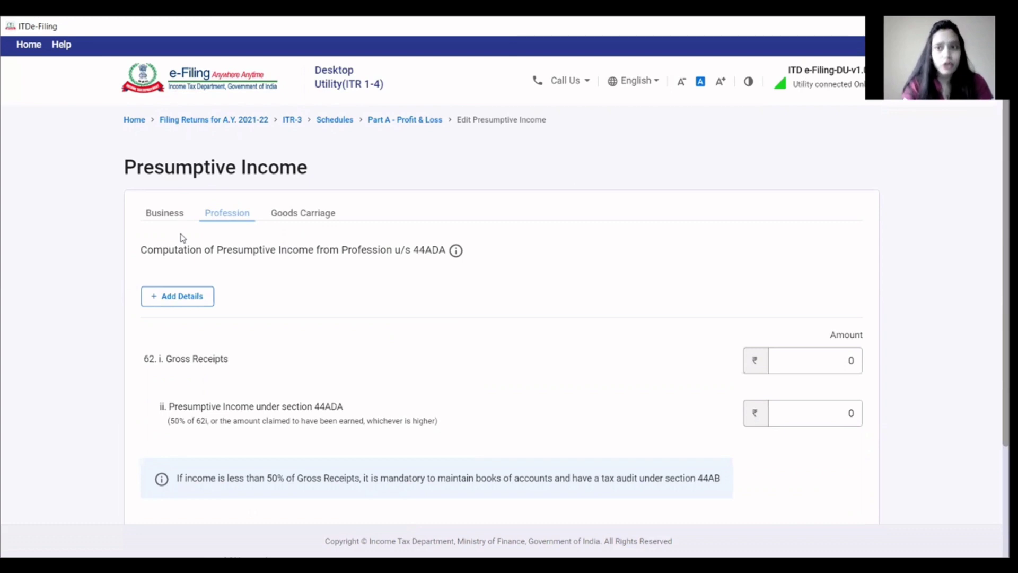
left_click(167, 217)
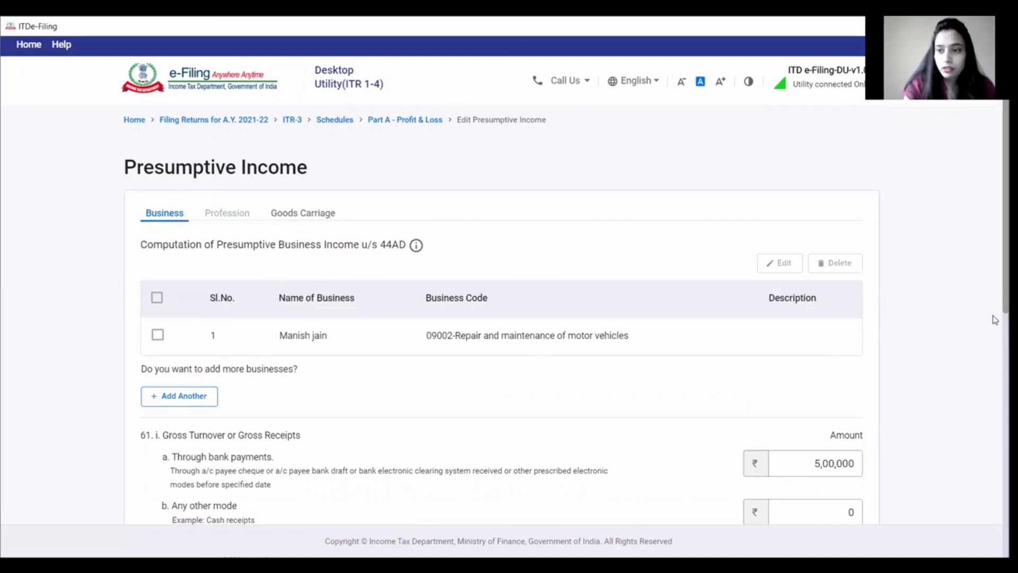
scroll(996, 311, "down", 2)
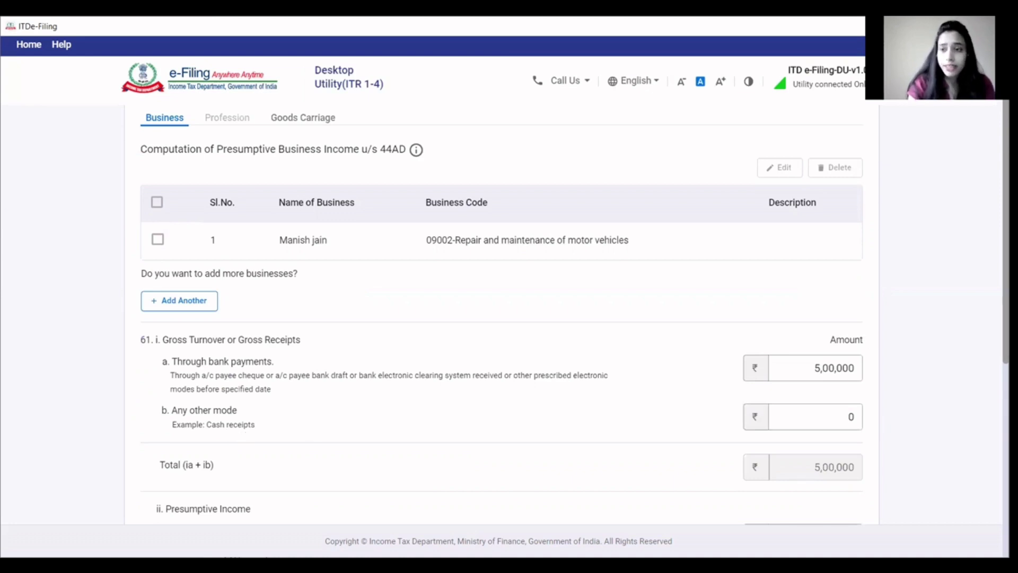
scroll(995, 264, "down", 2)
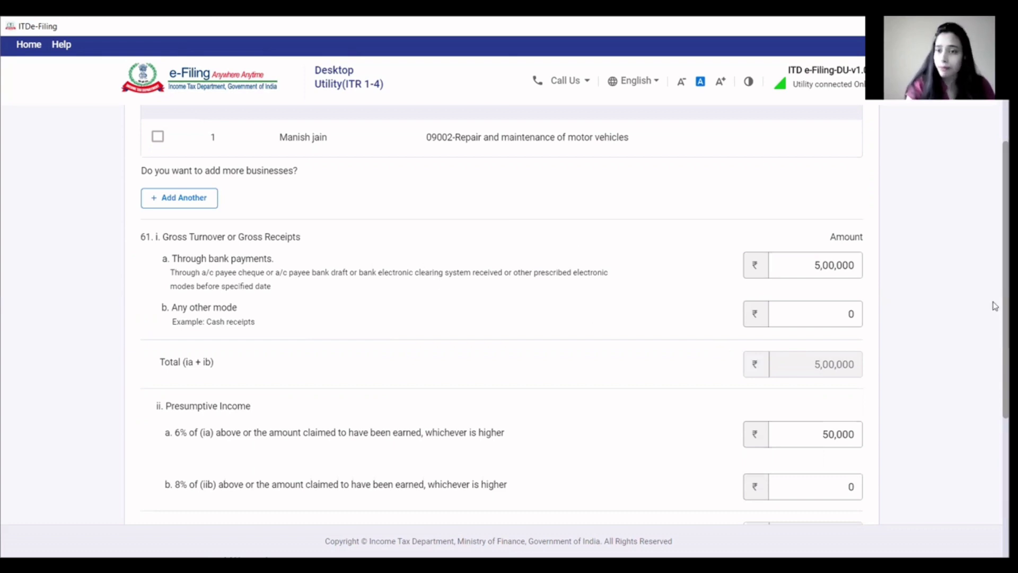
scroll(995, 306, "down", 2)
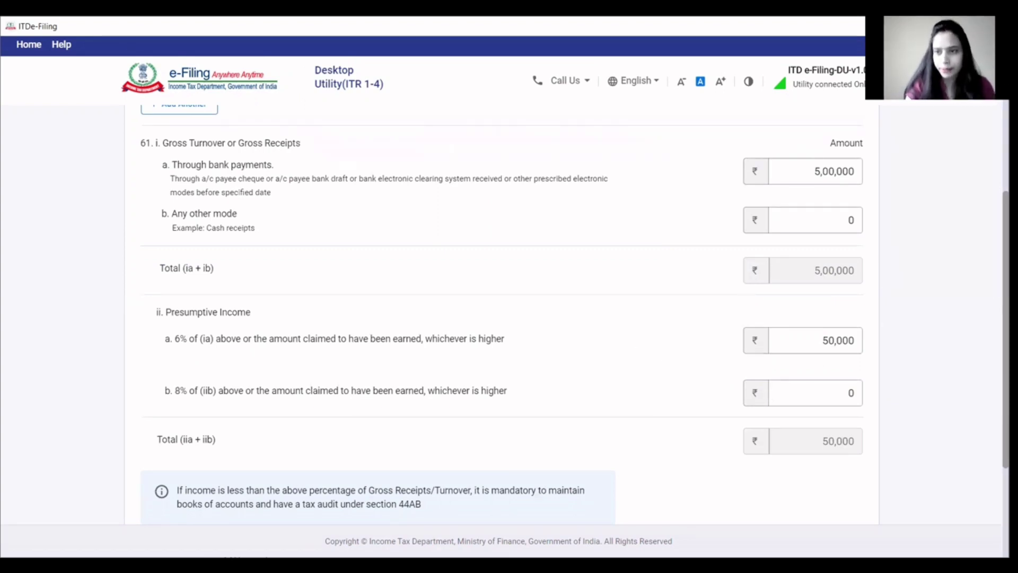
scroll(994, 289, "down", 1)
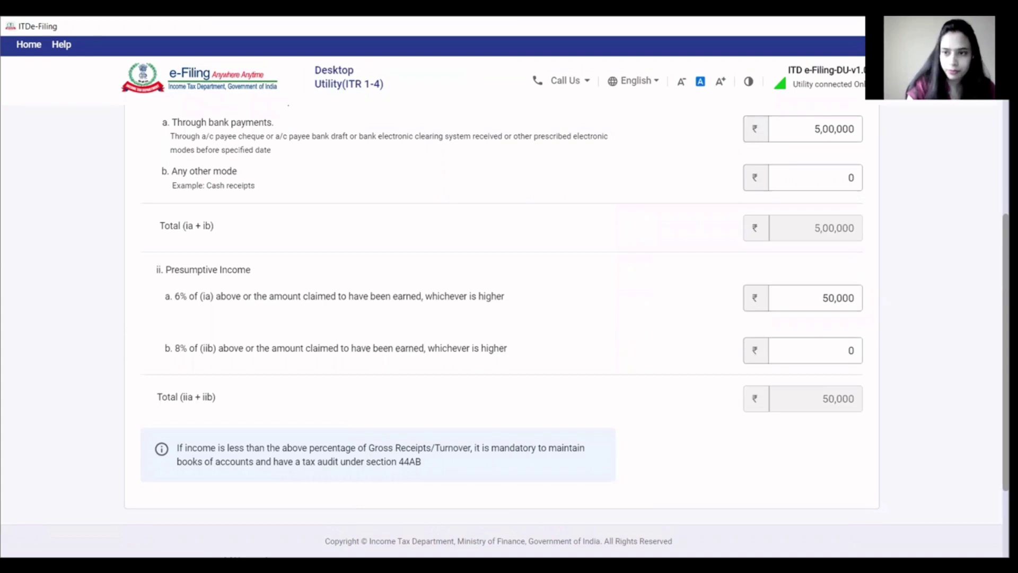
- Review the section 44AD gross receipts and presumptive income figures, and save the Presumptive Income details
scroll(994, 323, "down", 1)
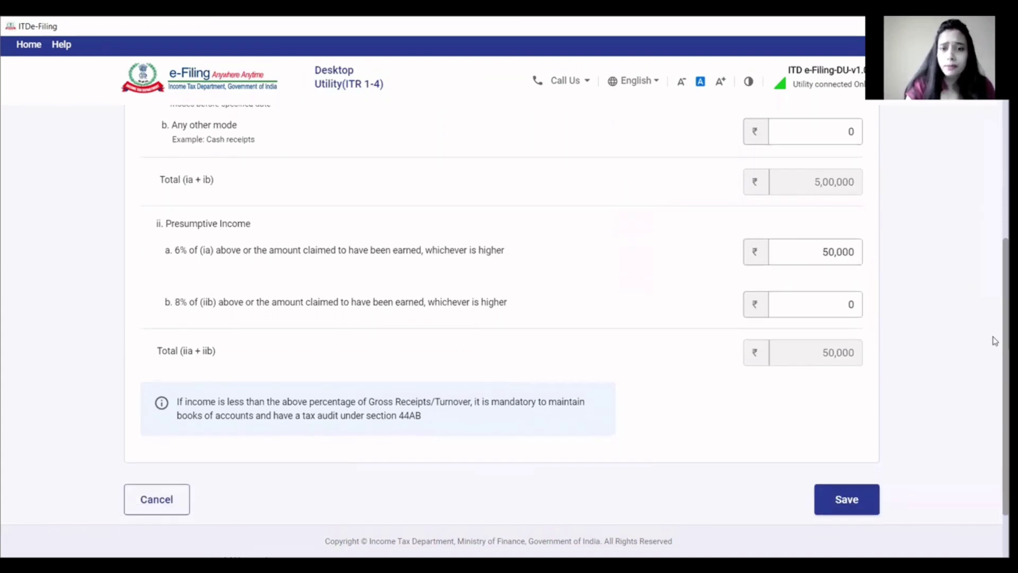
scroll(995, 340, "up", 5)
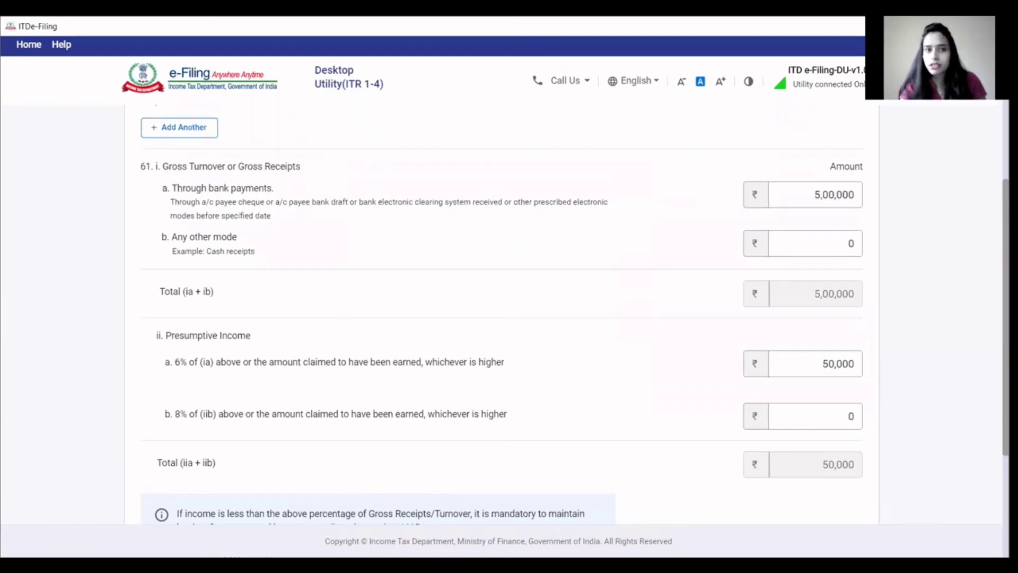
scroll(995, 319, "up", 2)
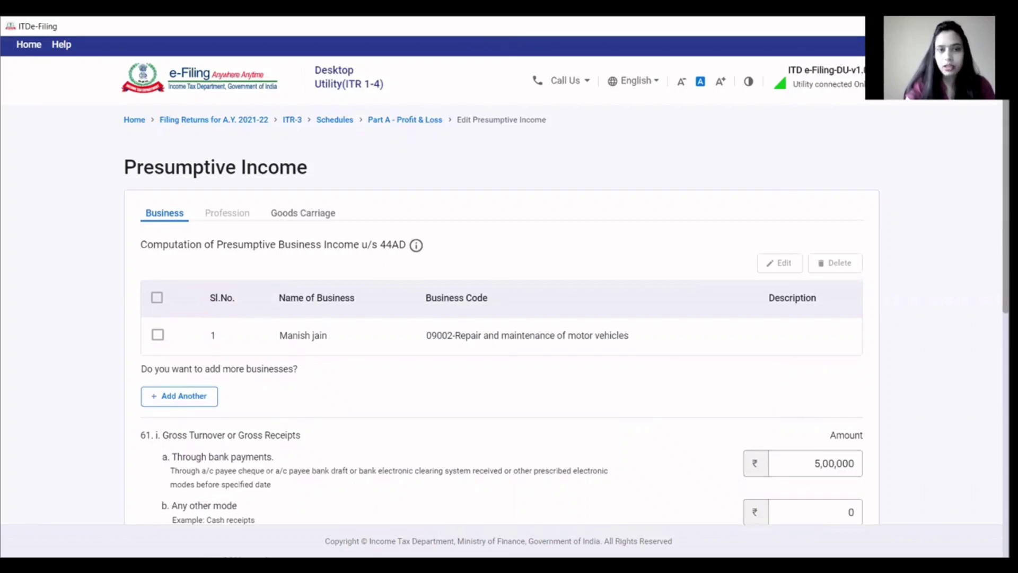
scroll(995, 265, "down", 8)
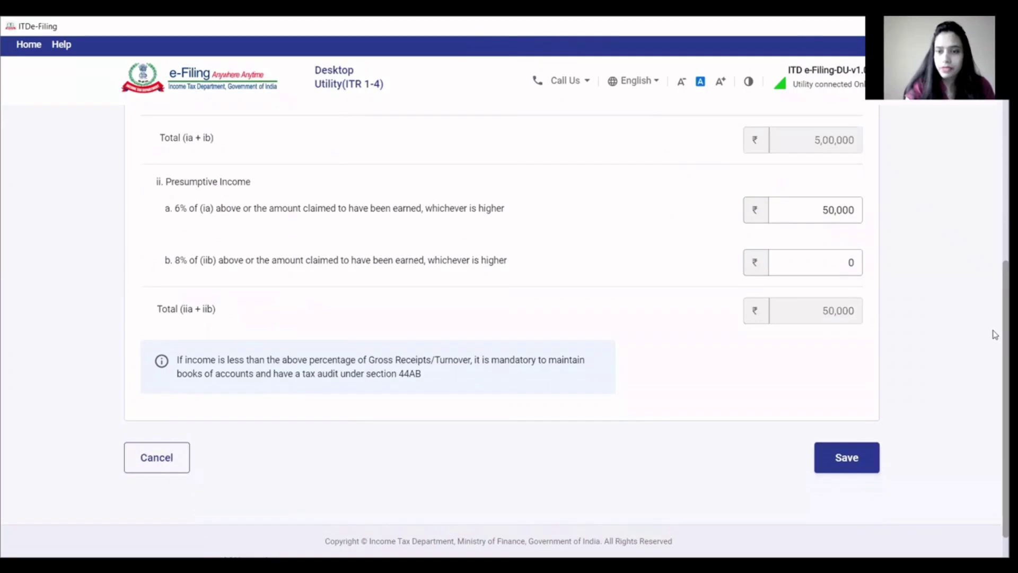
left_click(847, 457)
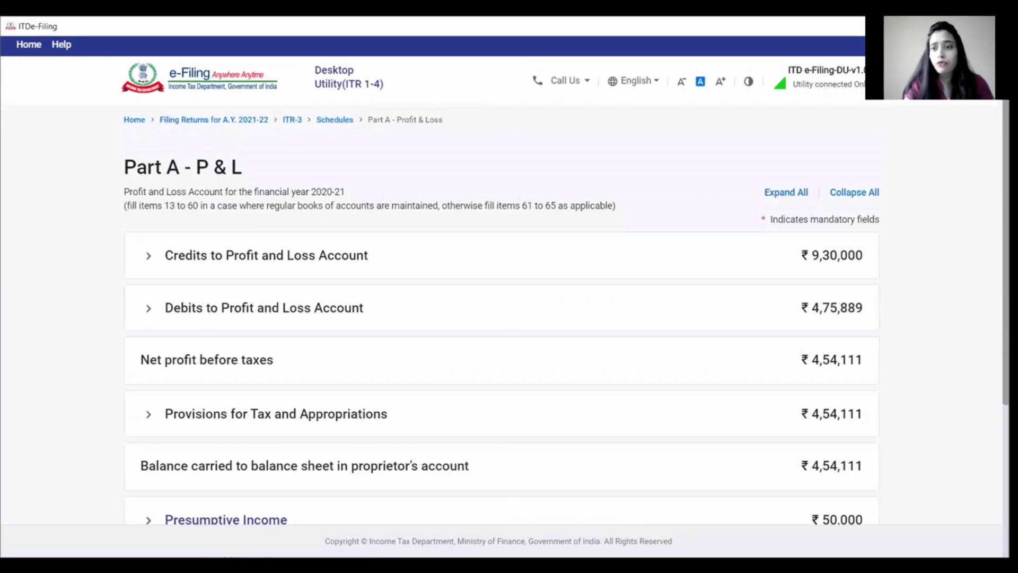
- Expand No Account Cases in the Part A - P & L schedule and open it for editing
scroll(994, 296, "down", 4)
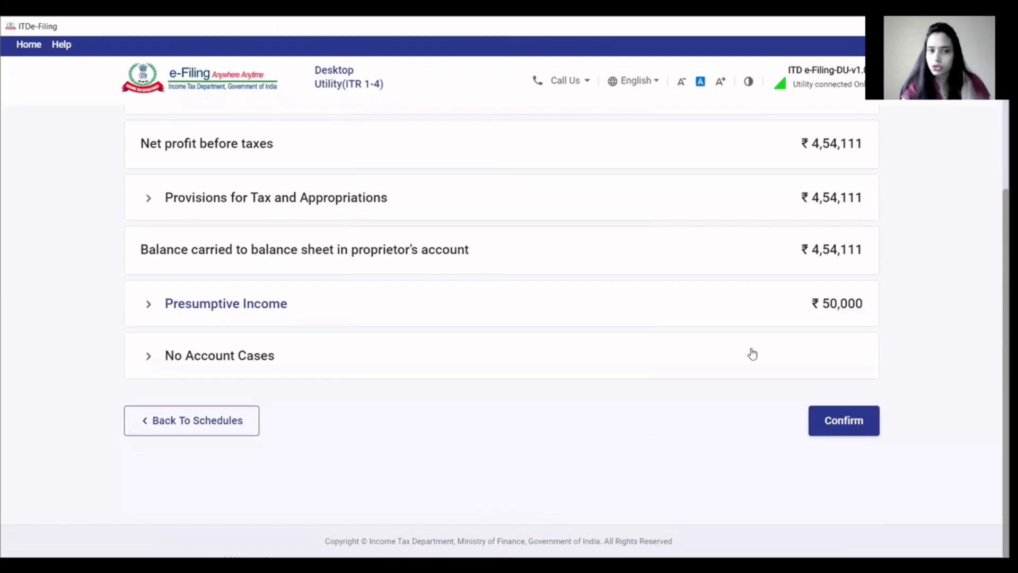
left_click(249, 370)
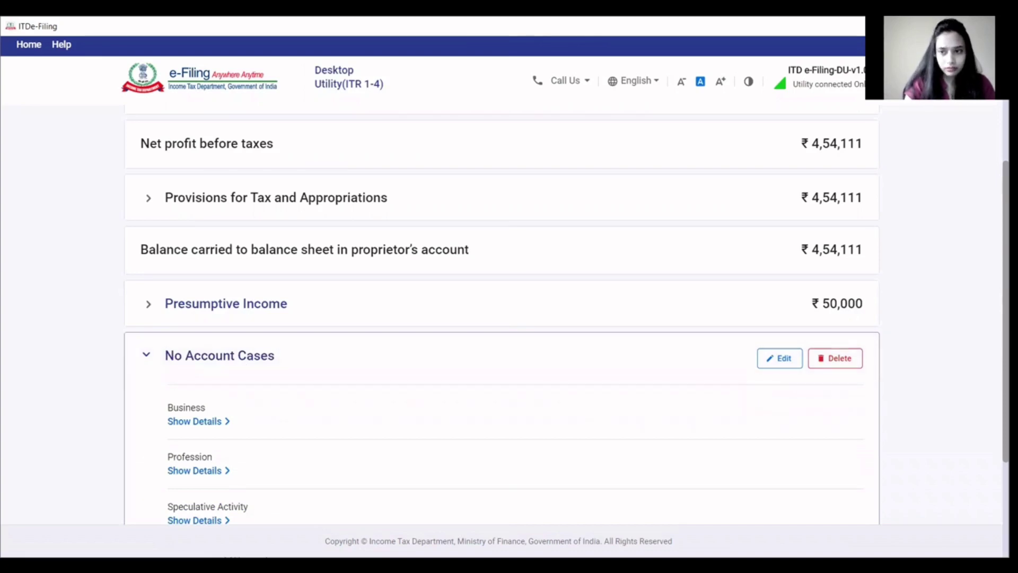
scroll(502, 318, "down", 2)
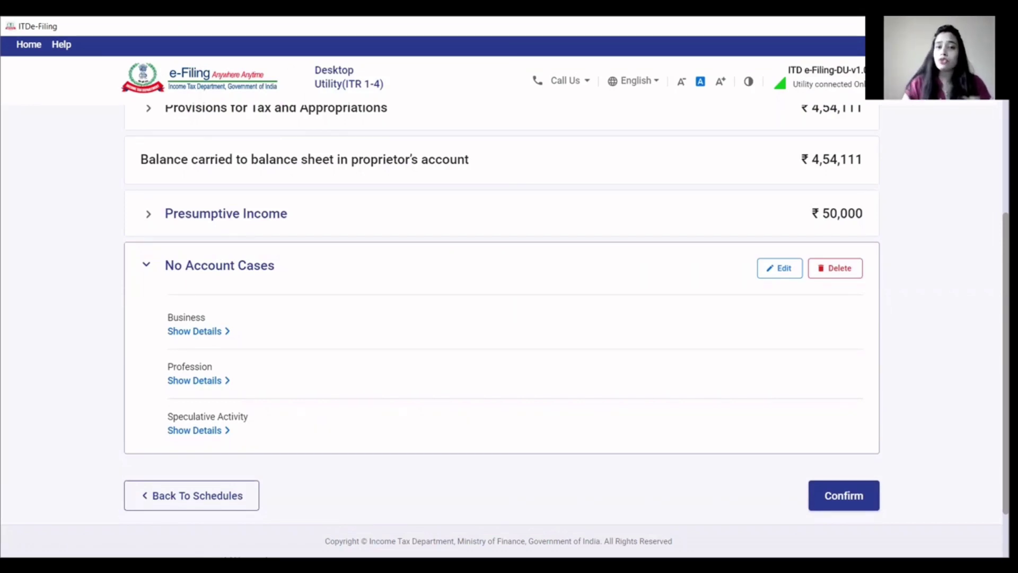
left_click(787, 279)
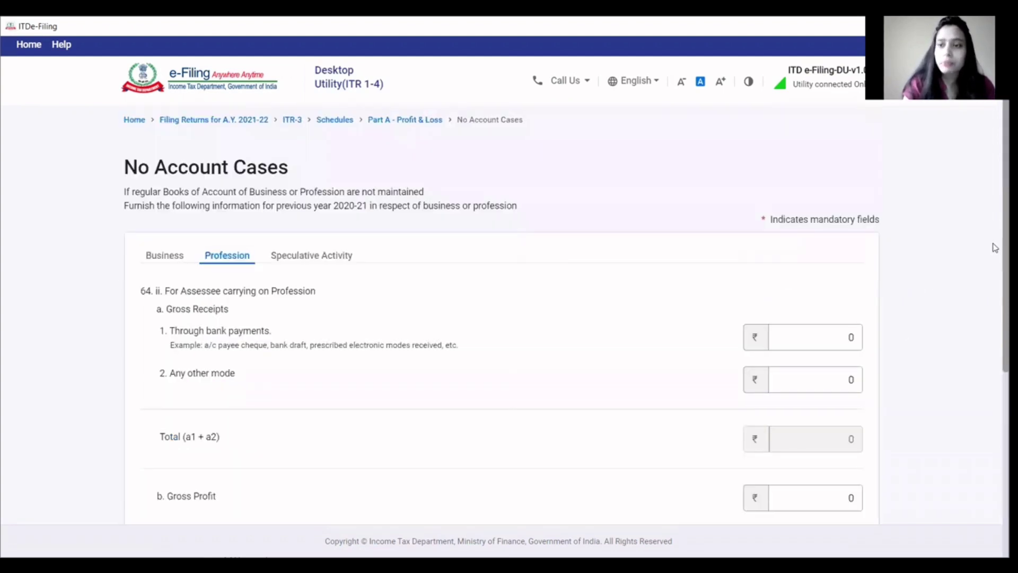
scroll(995, 248, "down", 1)
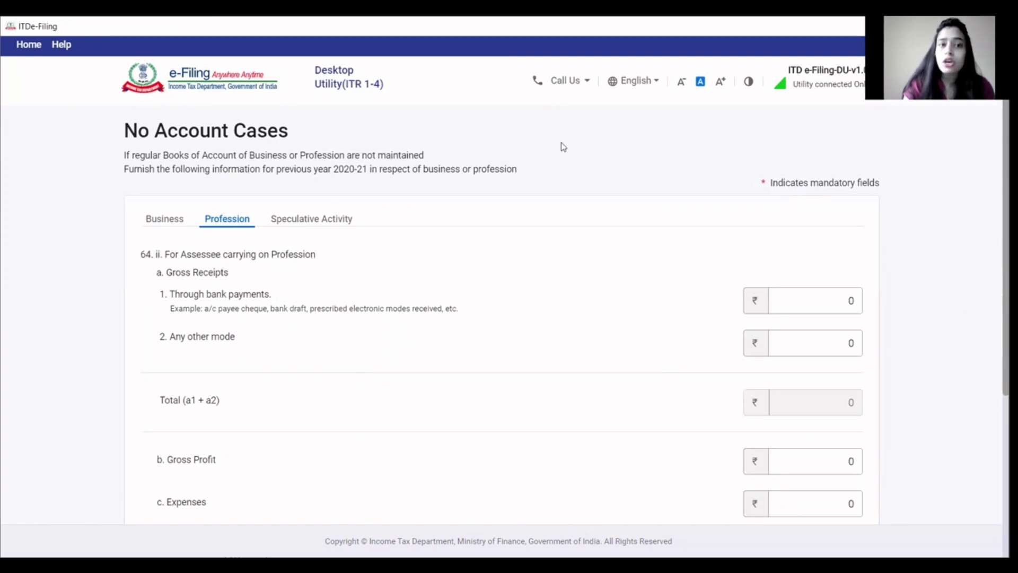
- Switch No Account Cases to Business and examine its gross receipts, gross profit, expenses and net profit
left_click(164, 220)
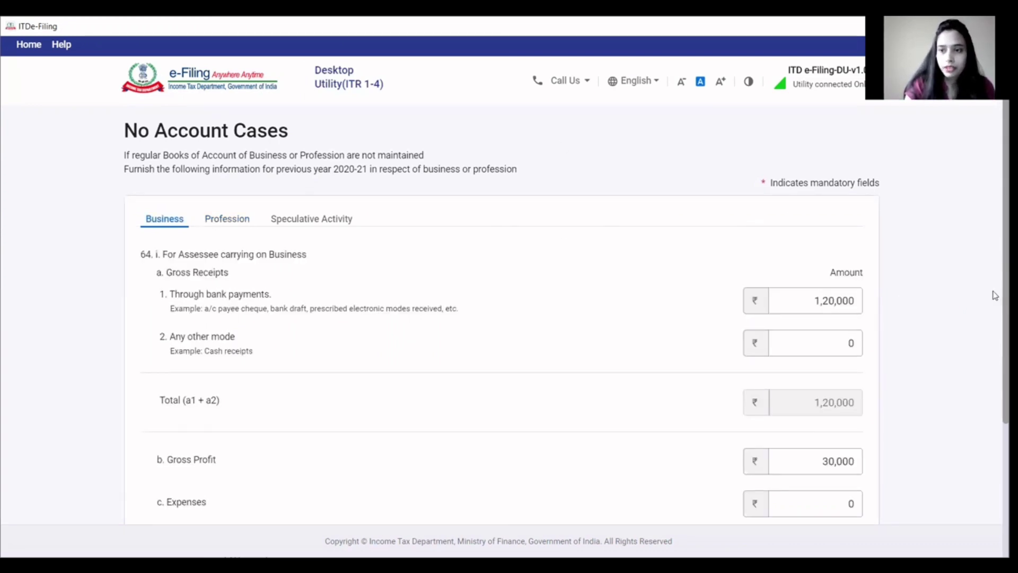
scroll(995, 300, "down", 1)
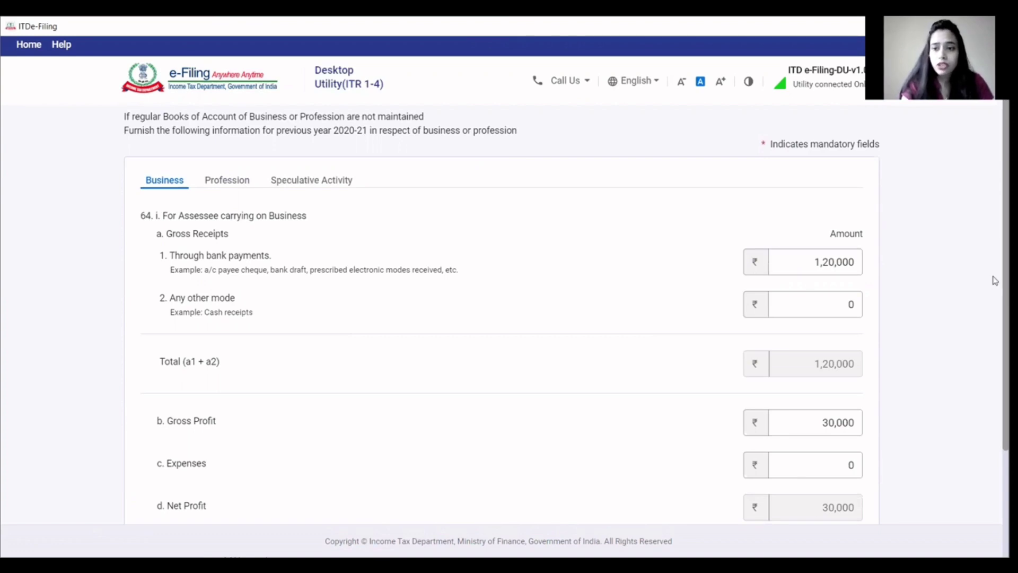
scroll(993, 283, "down", 1)
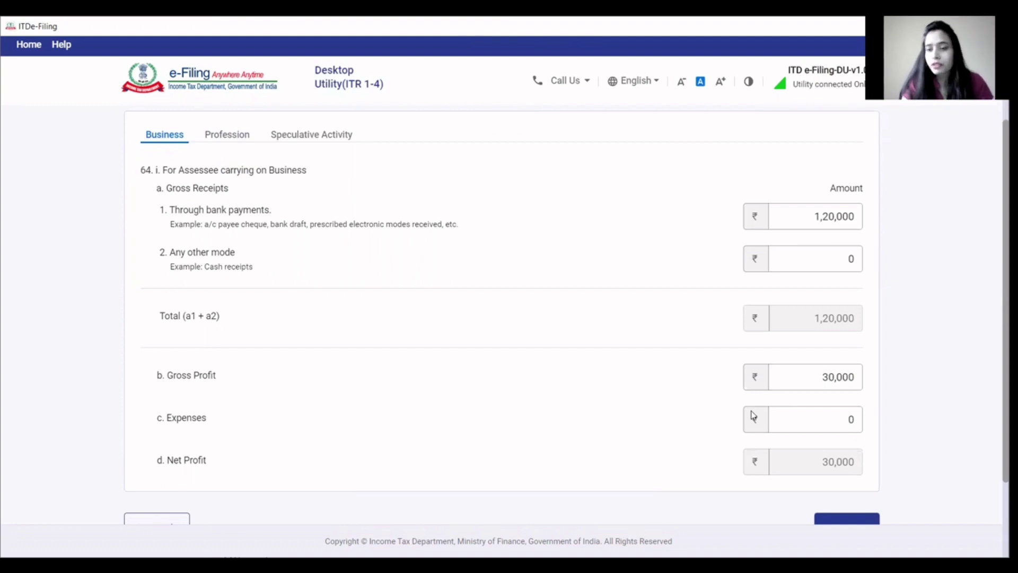
scroll(753, 415, "down", 1)
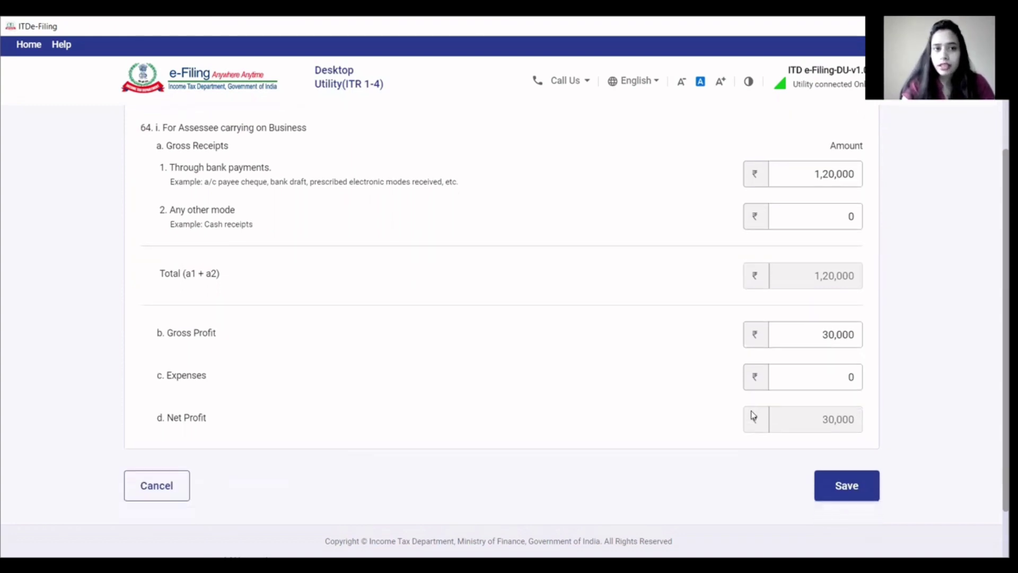
- Save the No Account Cases details and confirm the Part A - P & L schedule
left_click(833, 496)
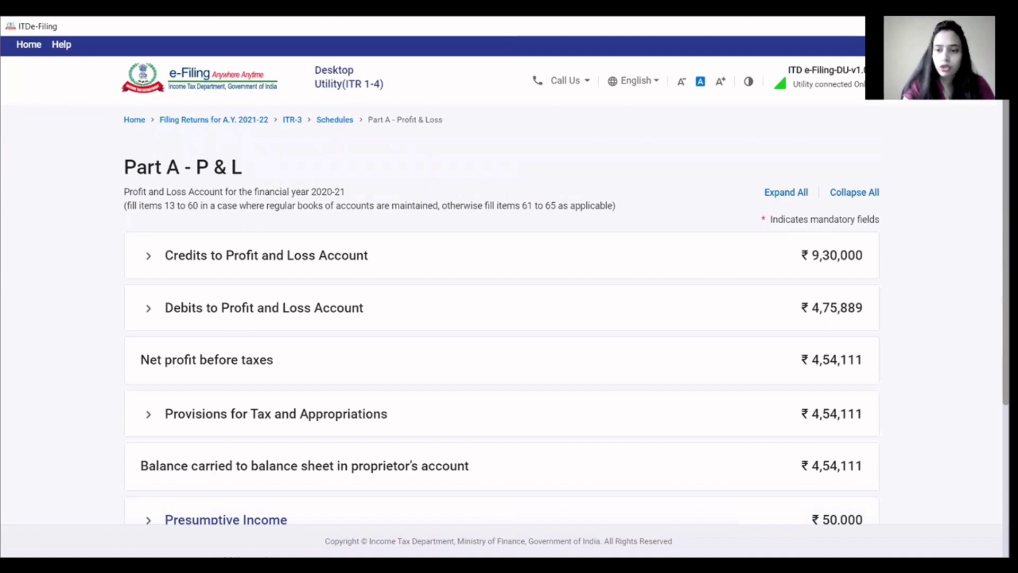
scroll(502, 318, "down", 3)
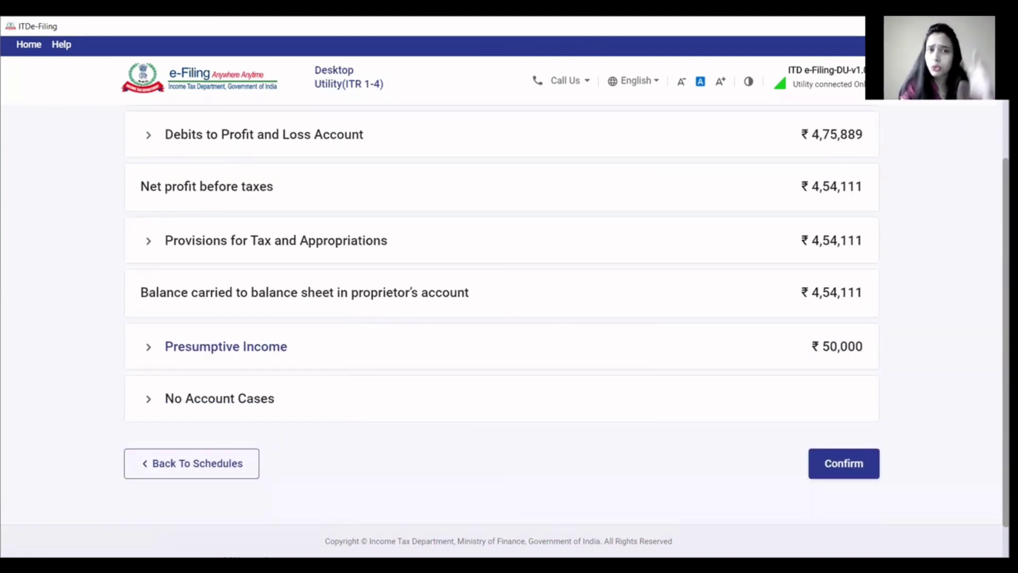
left_click(844, 464)
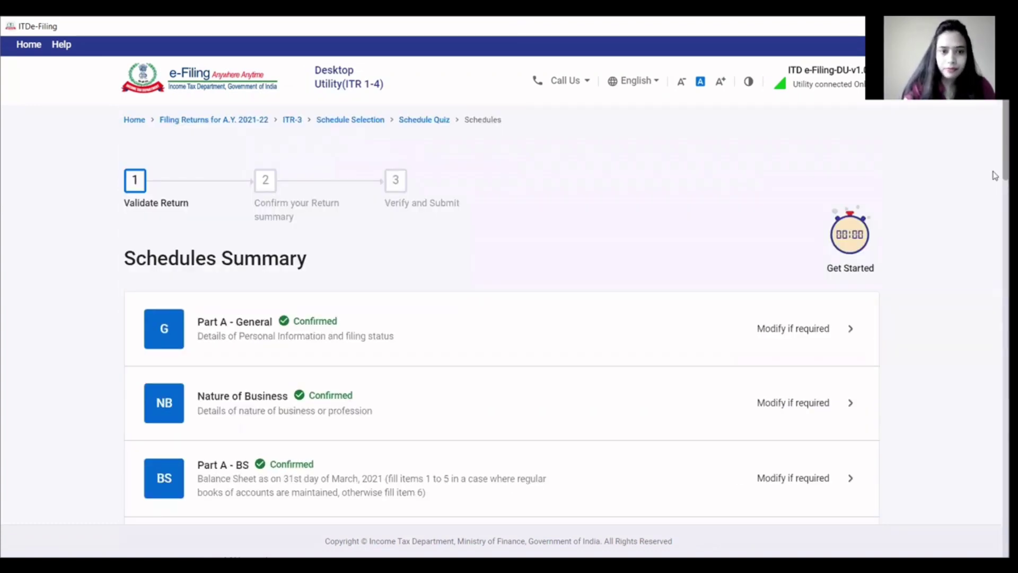
- Open Schedule BP from the Schedules Summary and open section A, non-speculative business or profession income, for editing
left_click_drag(995, 176, 994, 310)
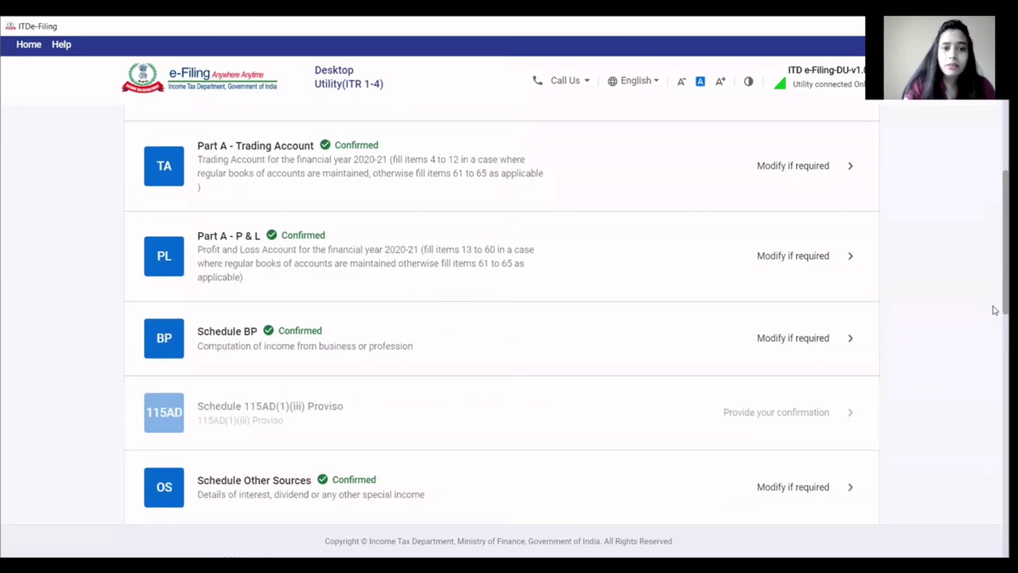
left_click(274, 336)
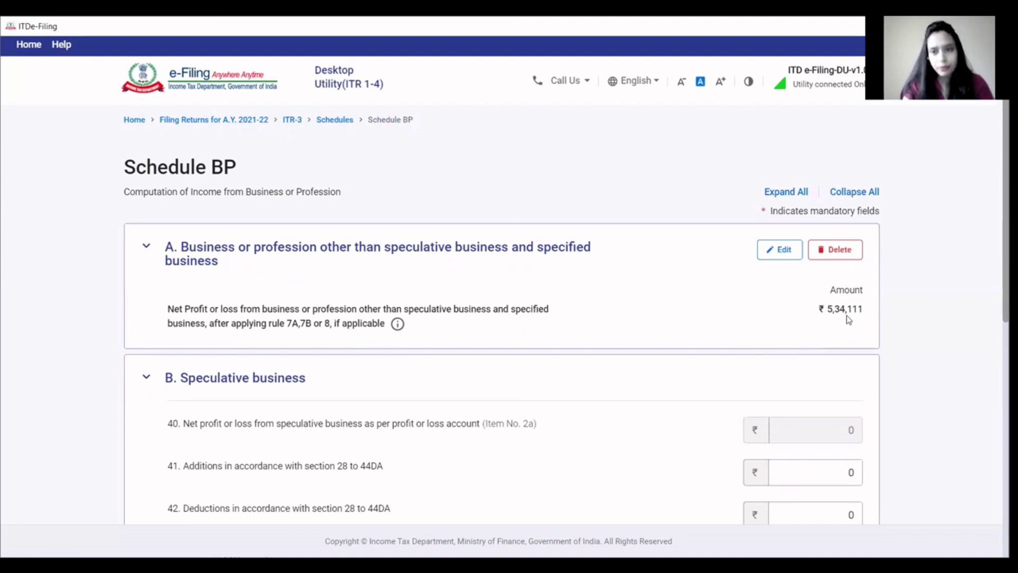
left_click(789, 258)
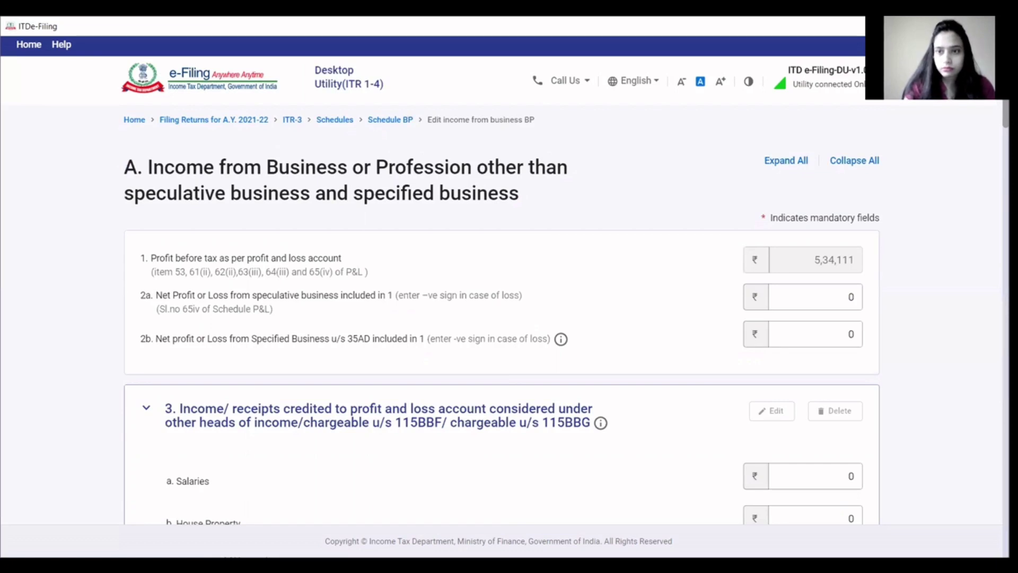
- Examine item 3, income credited to profit and loss but considered under other heads, and the items following it
scroll(995, 128, "down", 5)
scroll(995, 127, "up", 1)
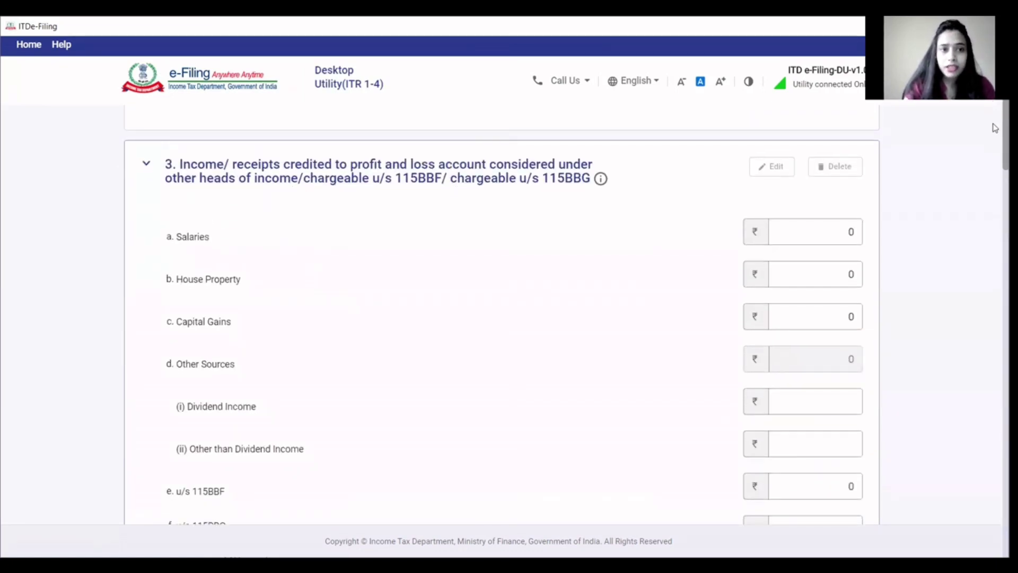
scroll(995, 128, "down", 1)
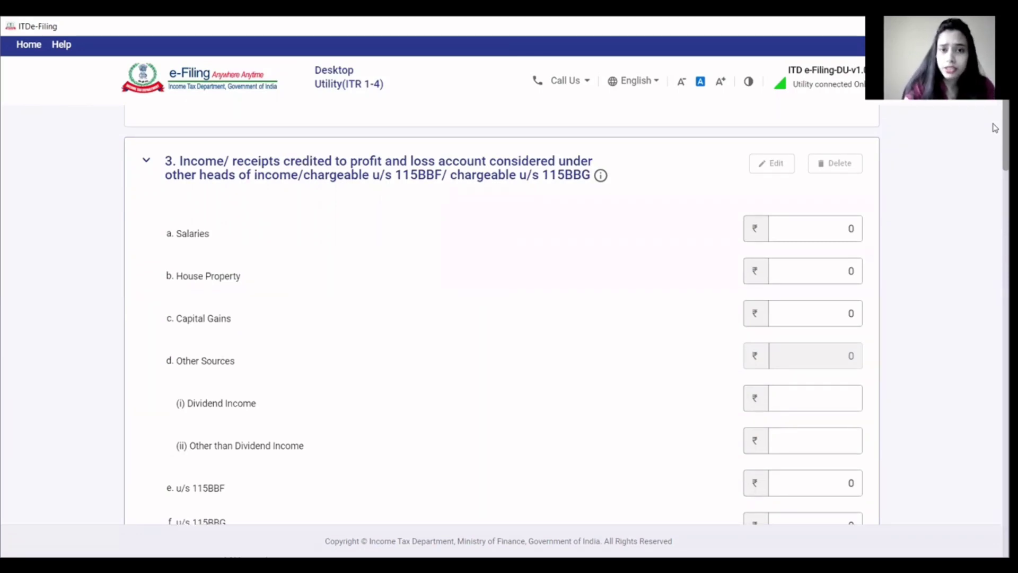
scroll(995, 128, "down", 2)
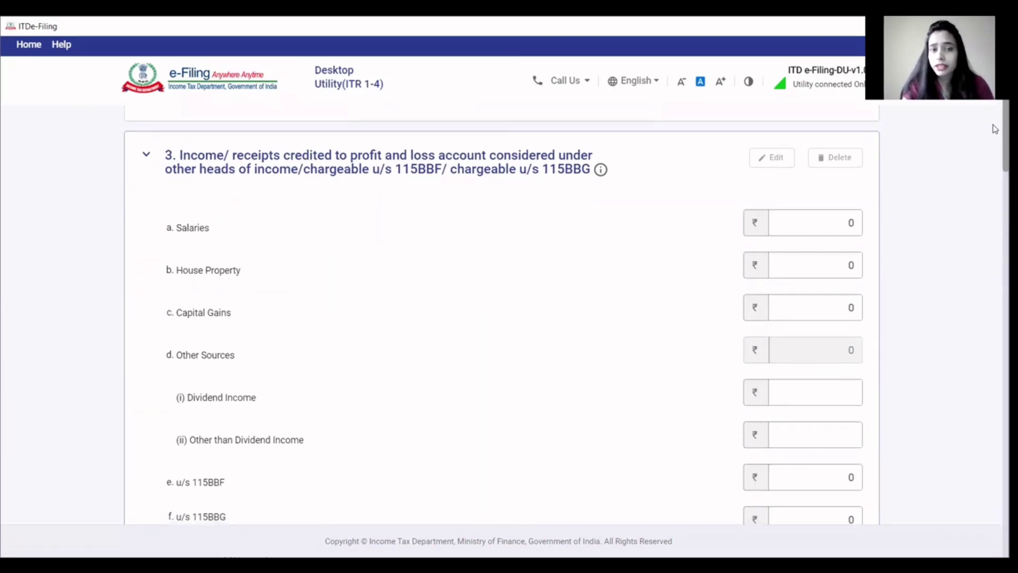
scroll(995, 129, "down", 5)
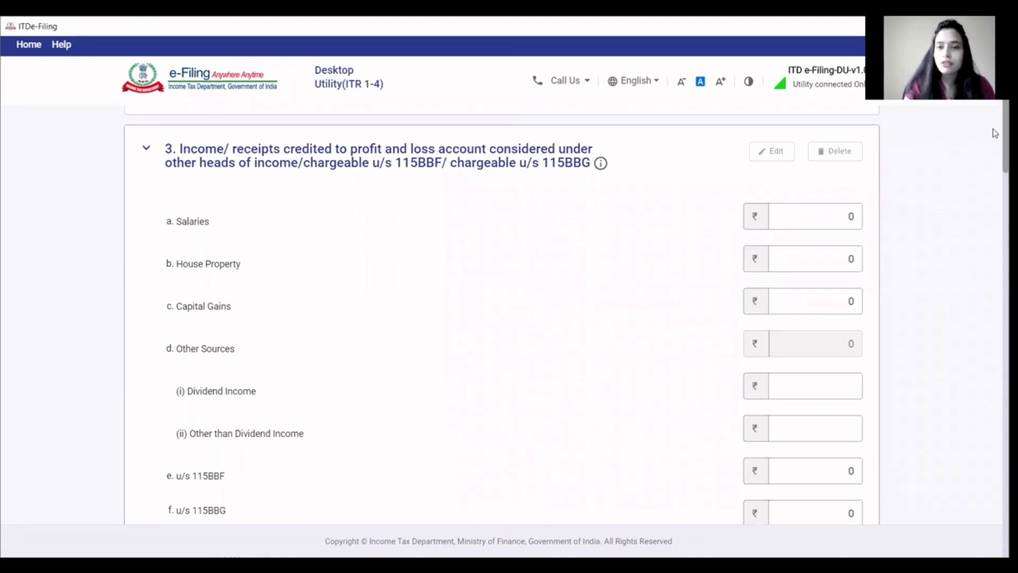
scroll(995, 154, "down", 3)
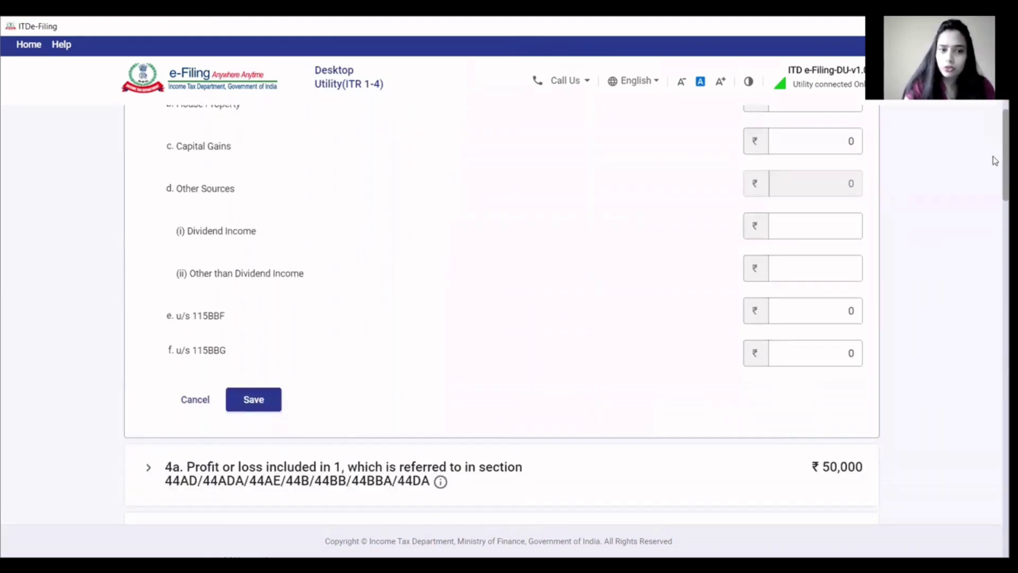
scroll(995, 138, "up", 5)
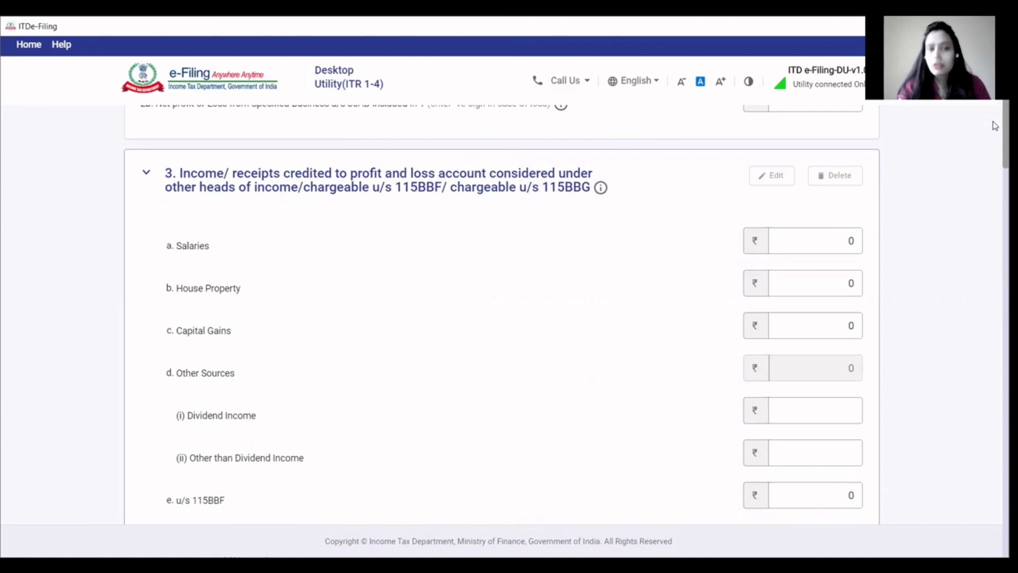
scroll(995, 133, "down", 5)
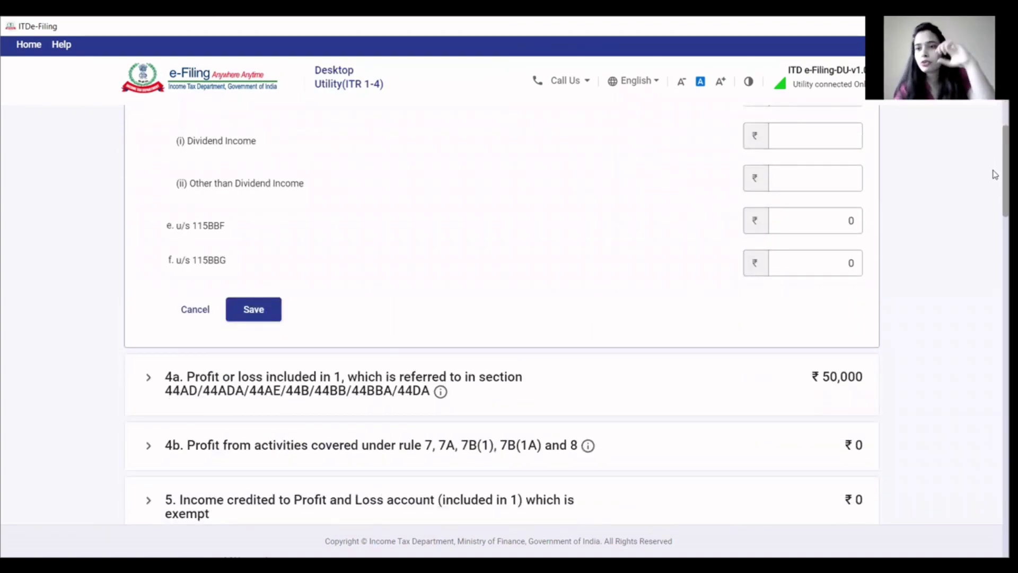
scroll(994, 177, "down", 3)
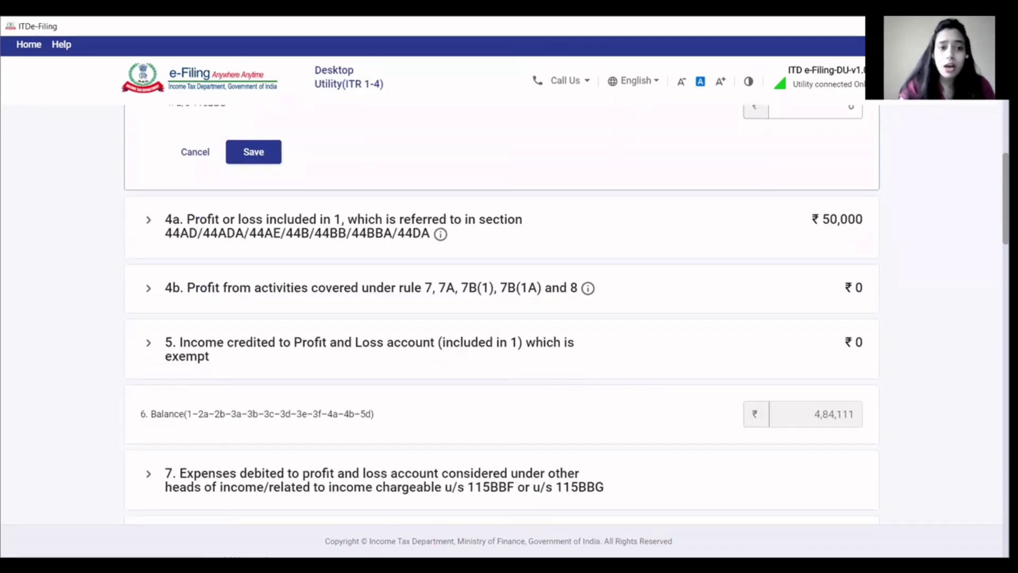
- Expand item 4a and examine the profit included under sections 44AD, 44ADA, 44AE, 44B, 44BB, 44BBA and 44DA
left_click(211, 232)
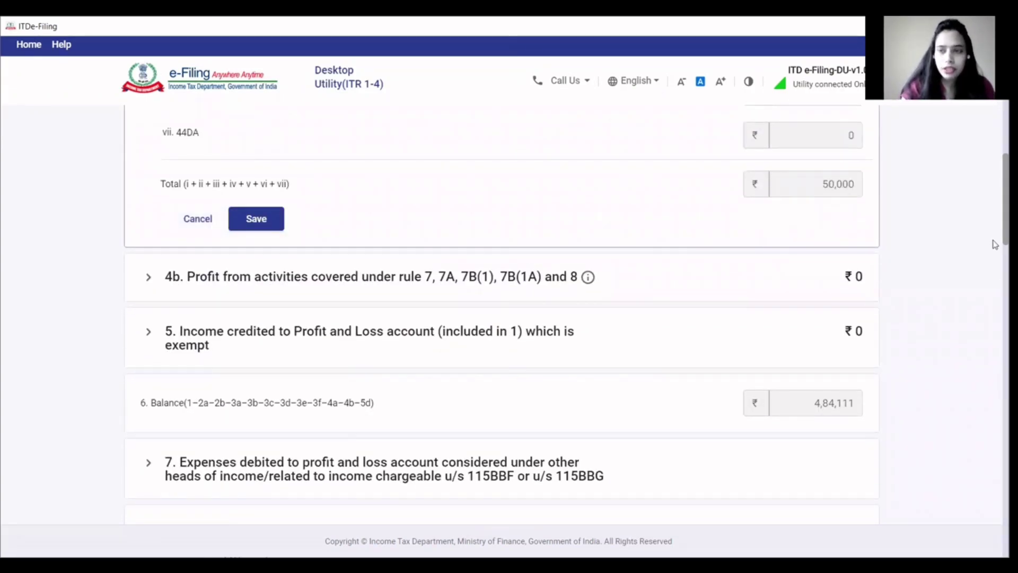
scroll(996, 244, "up", 8)
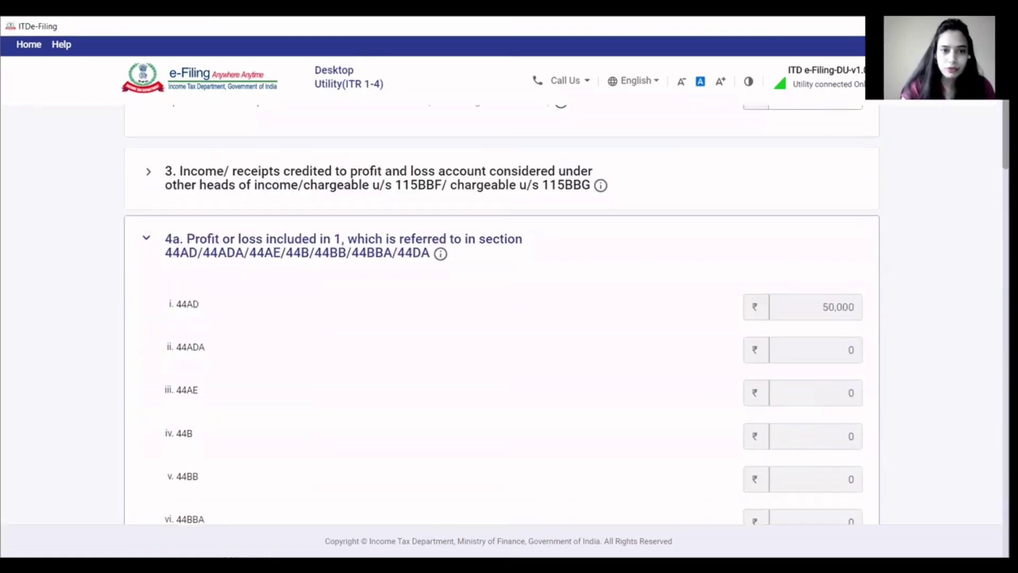
scroll(501, 312, "down", 1)
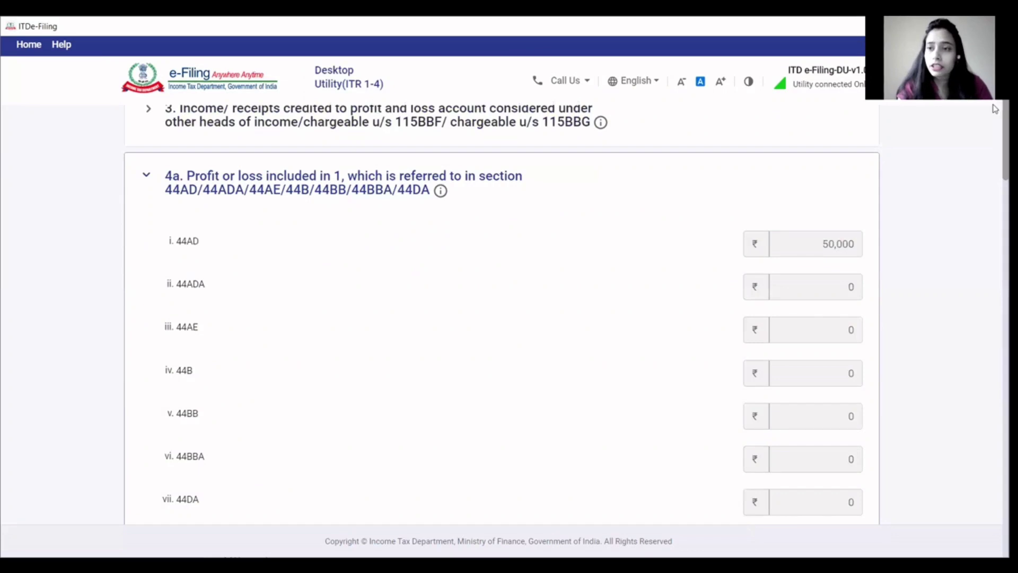
scroll(995, 164, "up", 5)
scroll(995, 104, "down", 6)
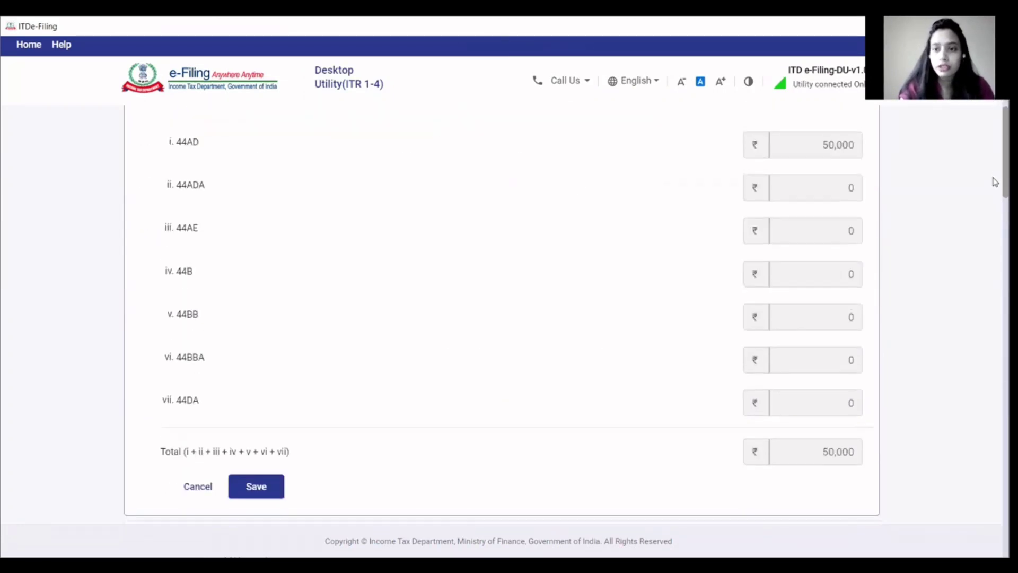
scroll(994, 180, "up", 2)
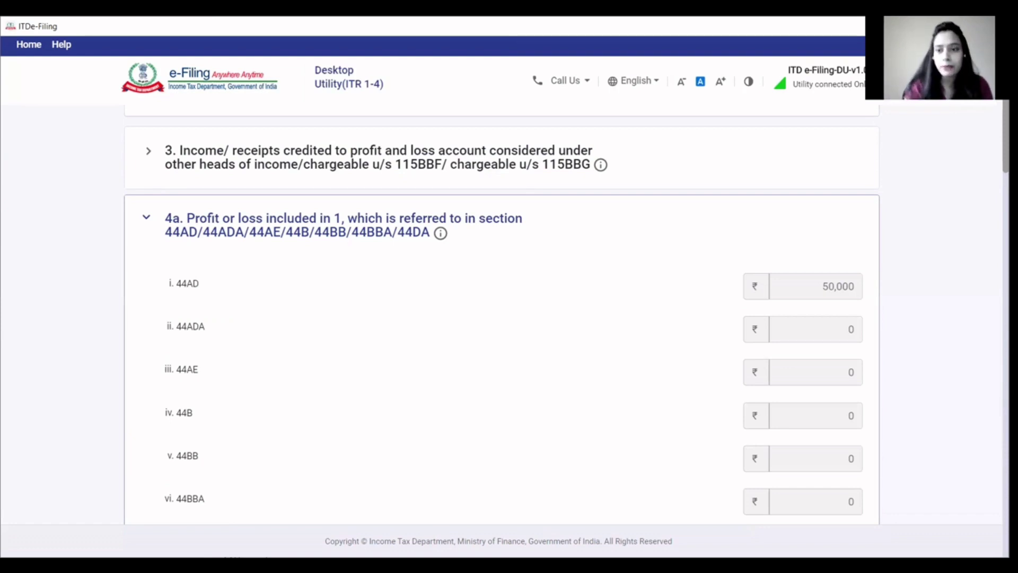
scroll(993, 191, "down", 5)
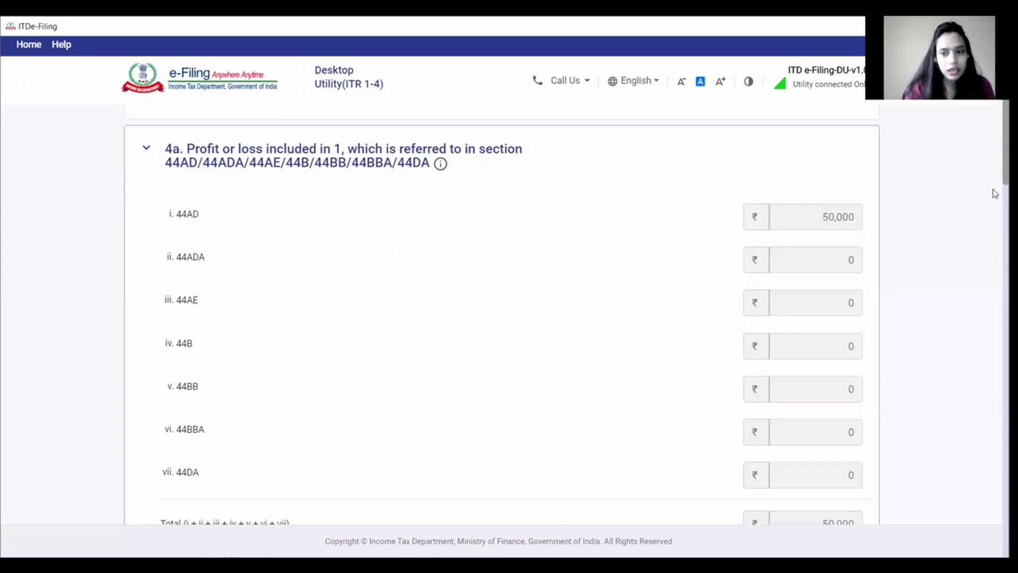
scroll(995, 216, "down", 1)
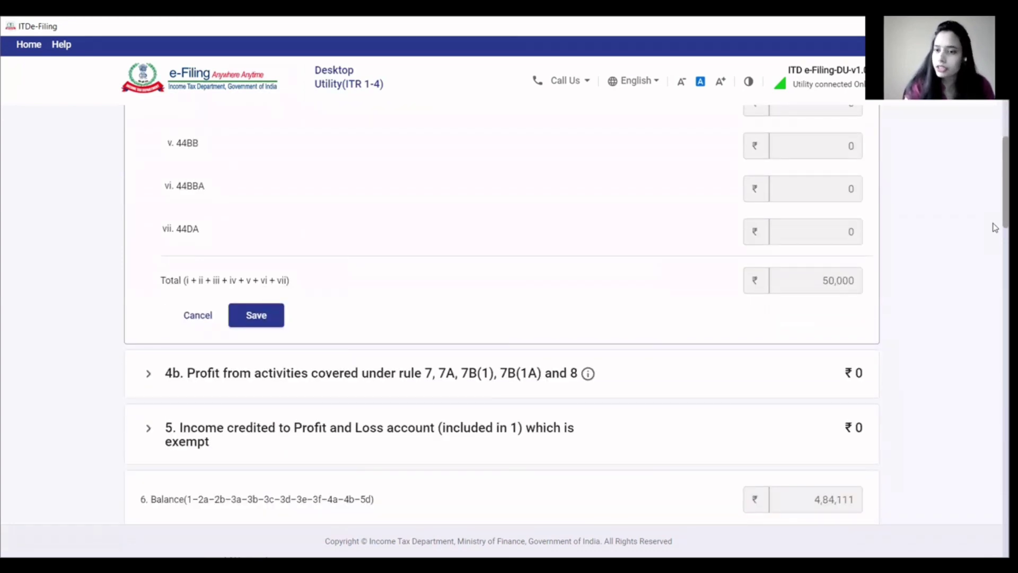
- Review the remaining section A items of Schedule BP, from 4b through 39, and save the section
scroll(995, 233, "down", 1)
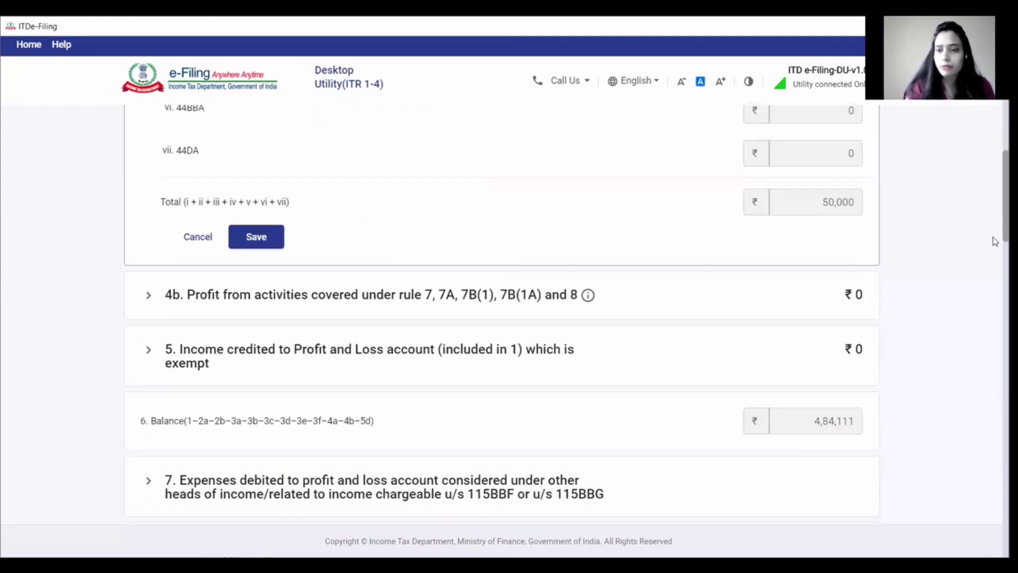
scroll(994, 241, "down", 2)
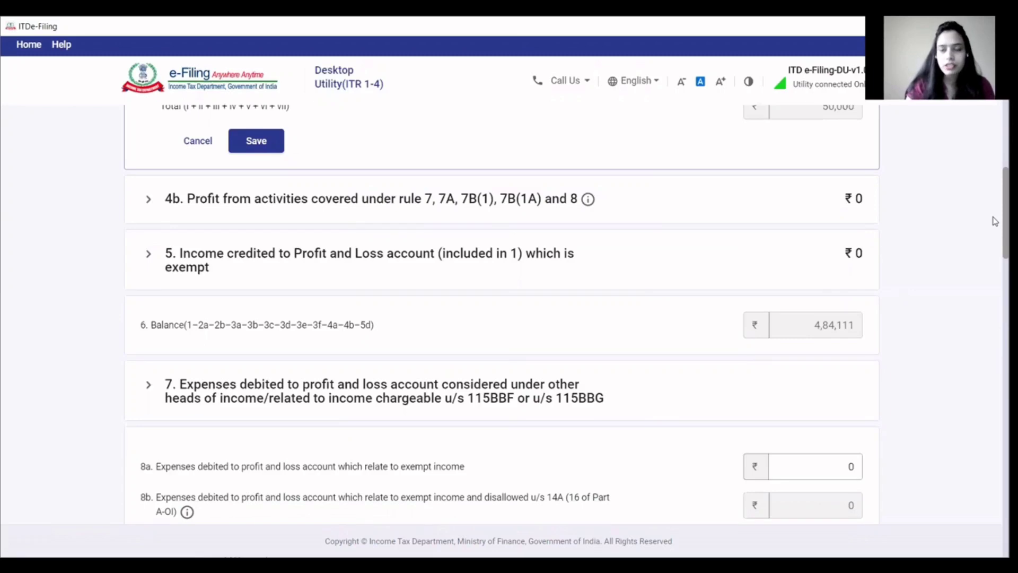
scroll(995, 221, "down", 14)
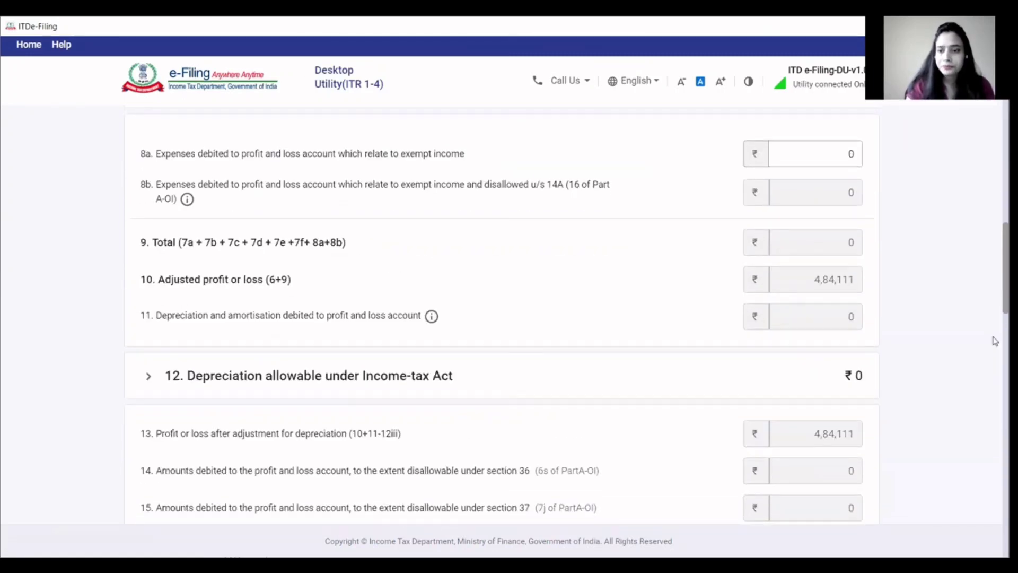
scroll(995, 341, "down", 2)
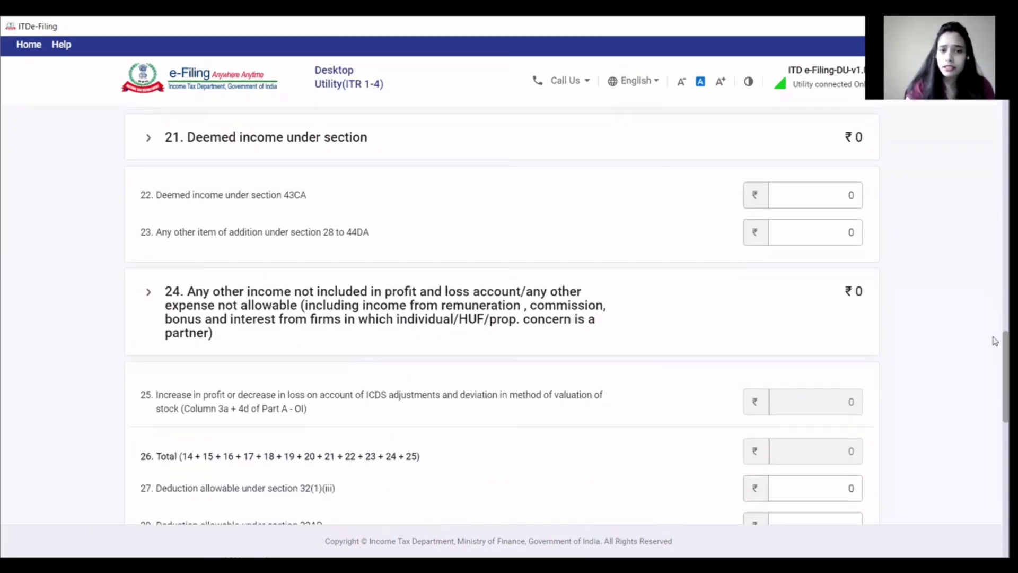
scroll(995, 341, "down", 7)
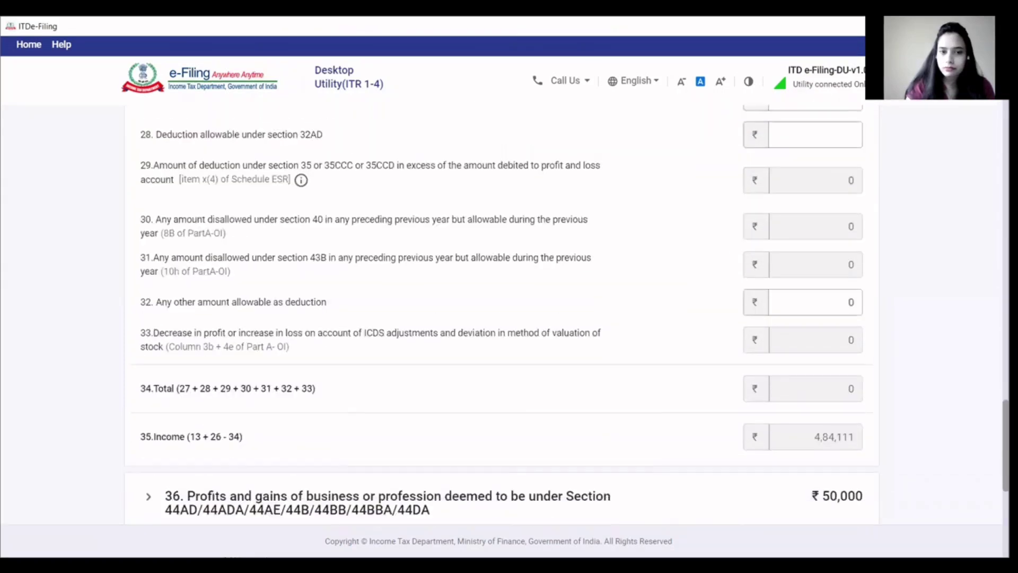
scroll(502, 314, "down", 6)
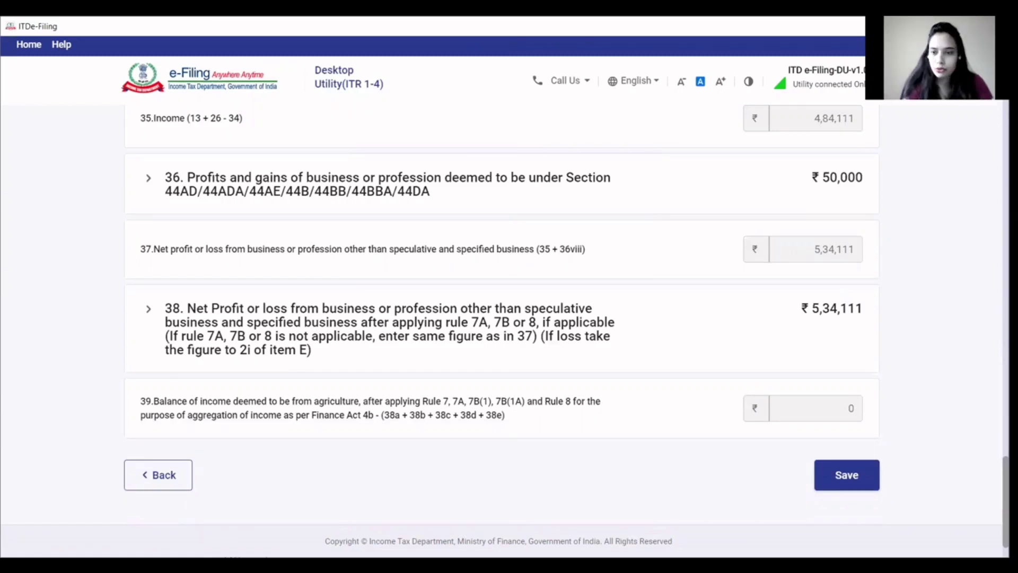
left_click(822, 489)
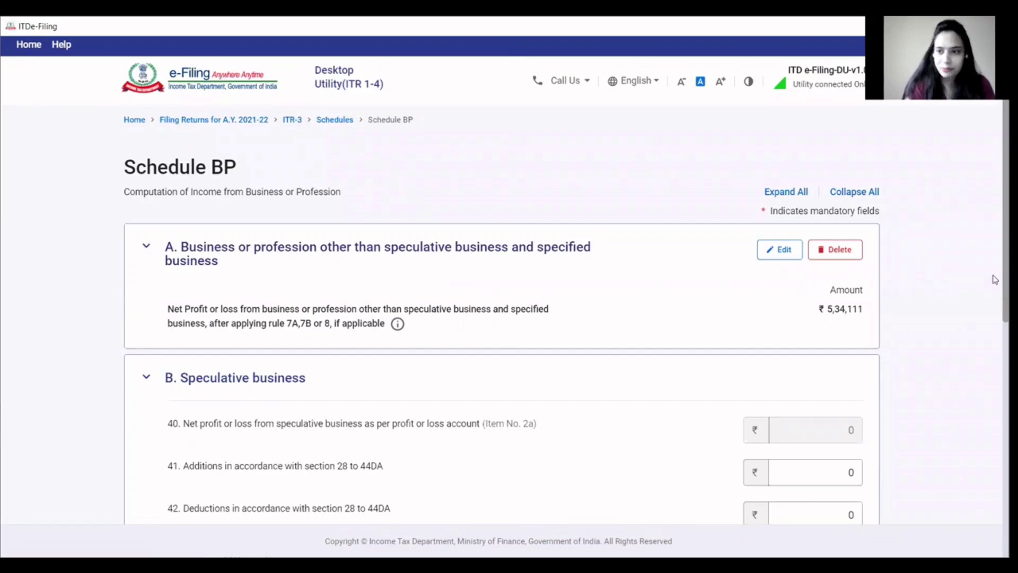
- Check sections B to E of Schedule BP, including speculative business and section 35AD business, and confirm the schedule
scroll(995, 287, "down", 3)
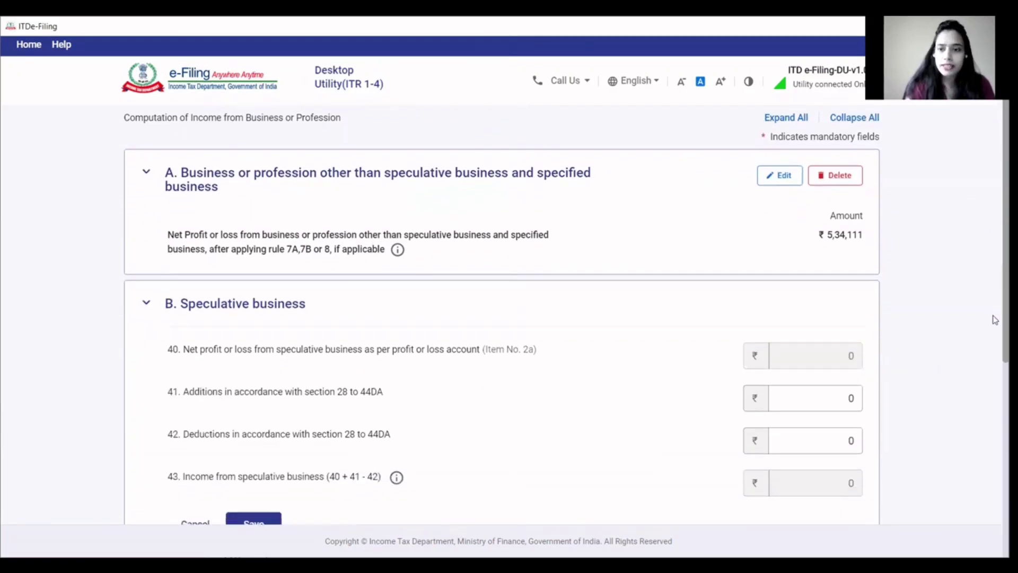
scroll(994, 342, "down", 5)
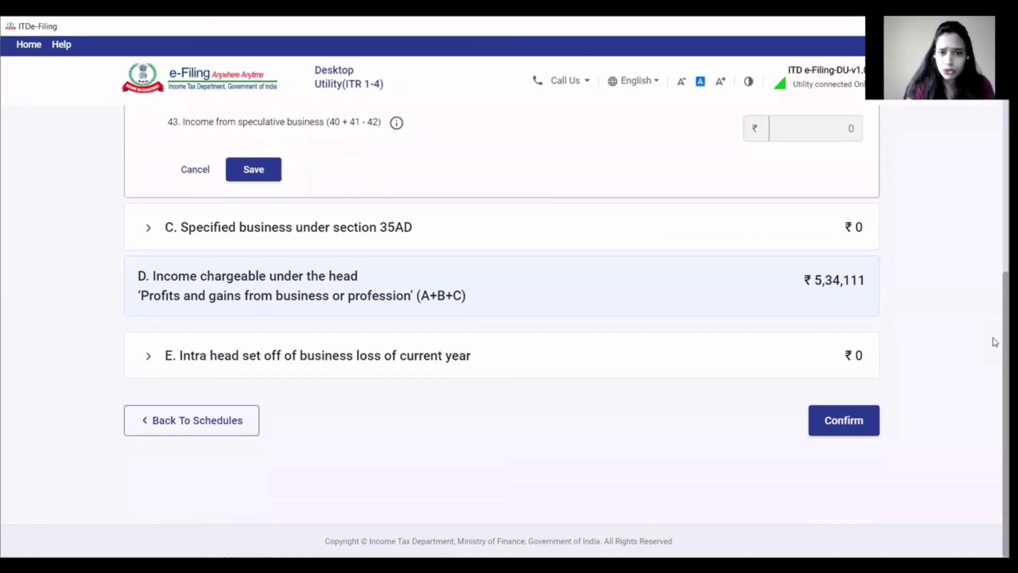
left_click(830, 422)
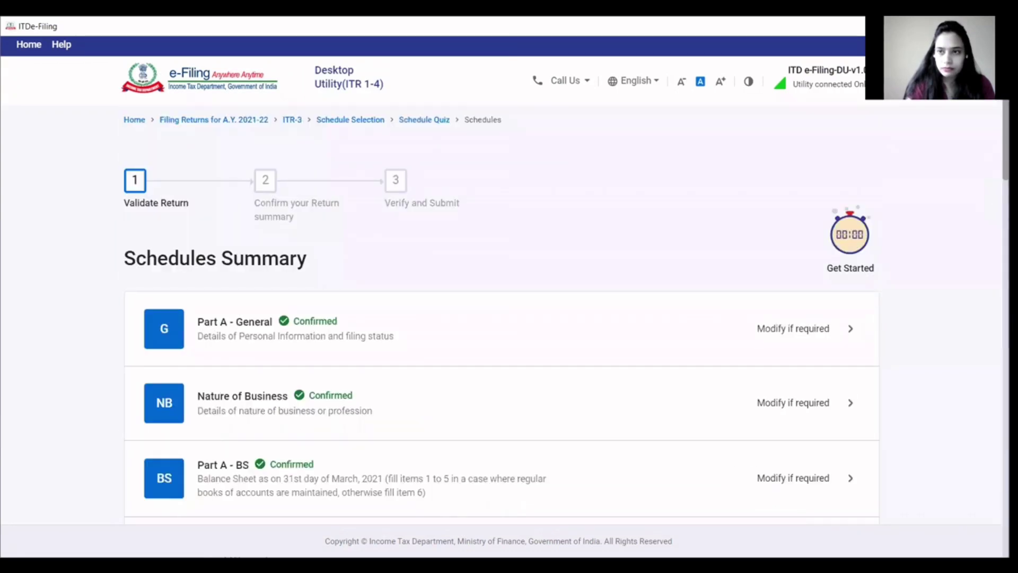
- Review the current-year loss set-off table in Schedule CYLA and confirm the schedule
scroll(987, 212, "down", 8)
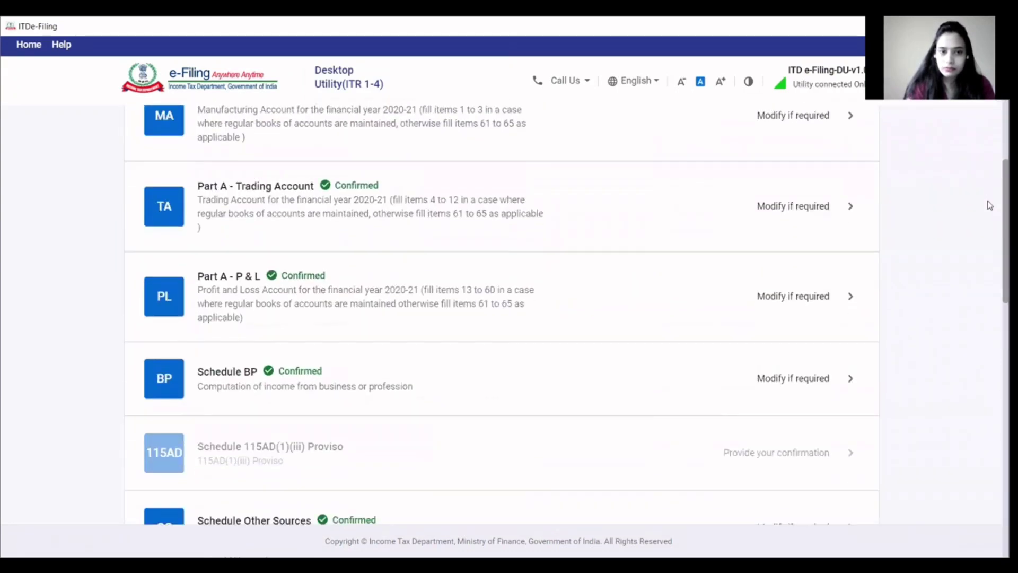
scroll(990, 234, "down", 3)
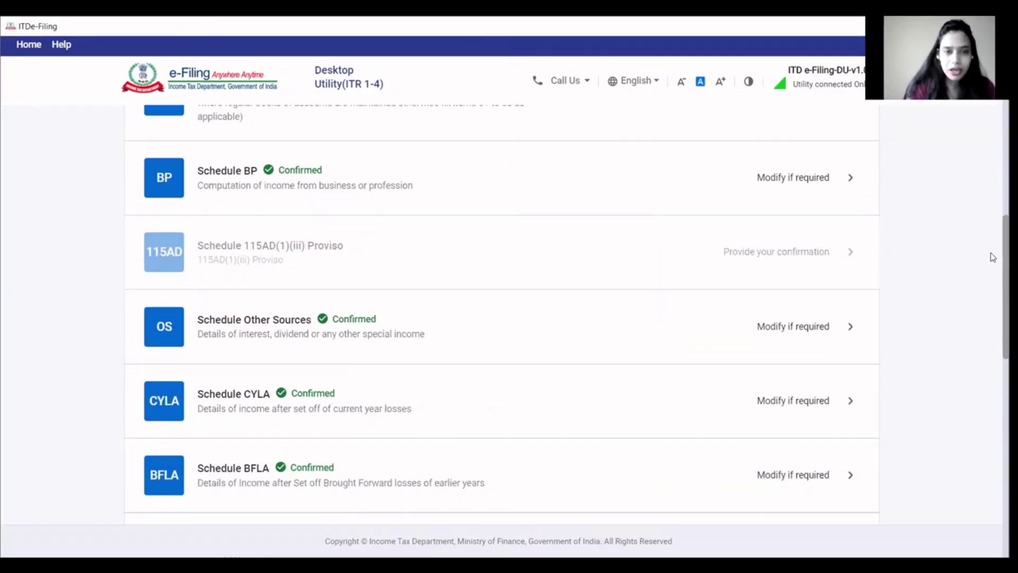
scroll(993, 257, "down", 3)
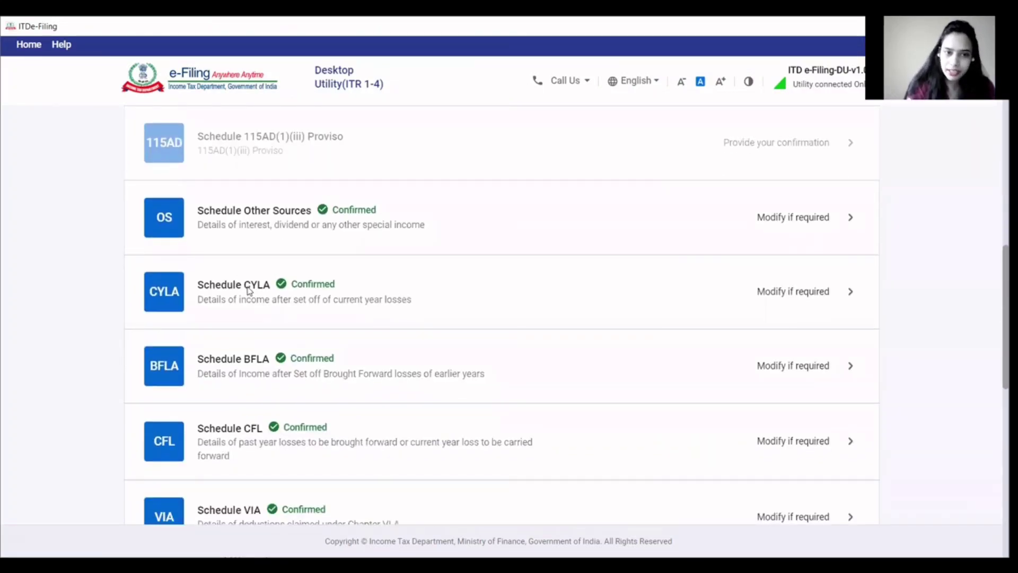
left_click(248, 290)
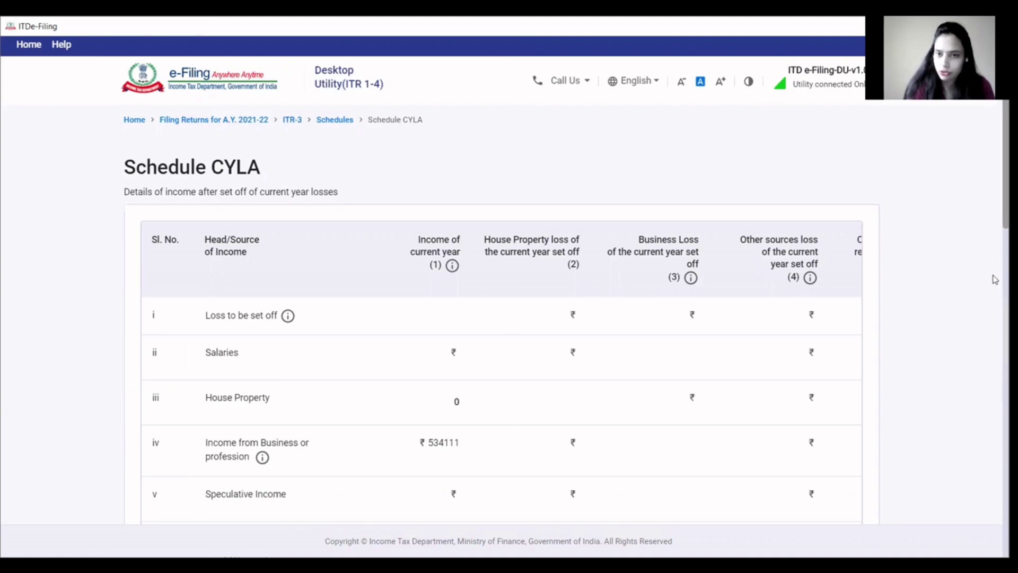
scroll(994, 307, "down", 10)
scroll(994, 338, "up", 10)
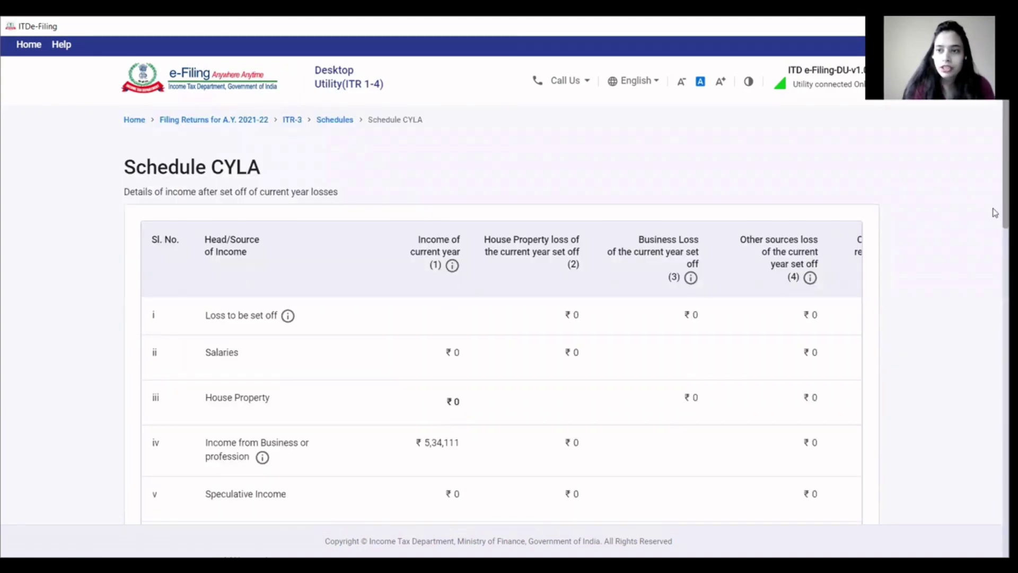
scroll(982, 325, "down", 15)
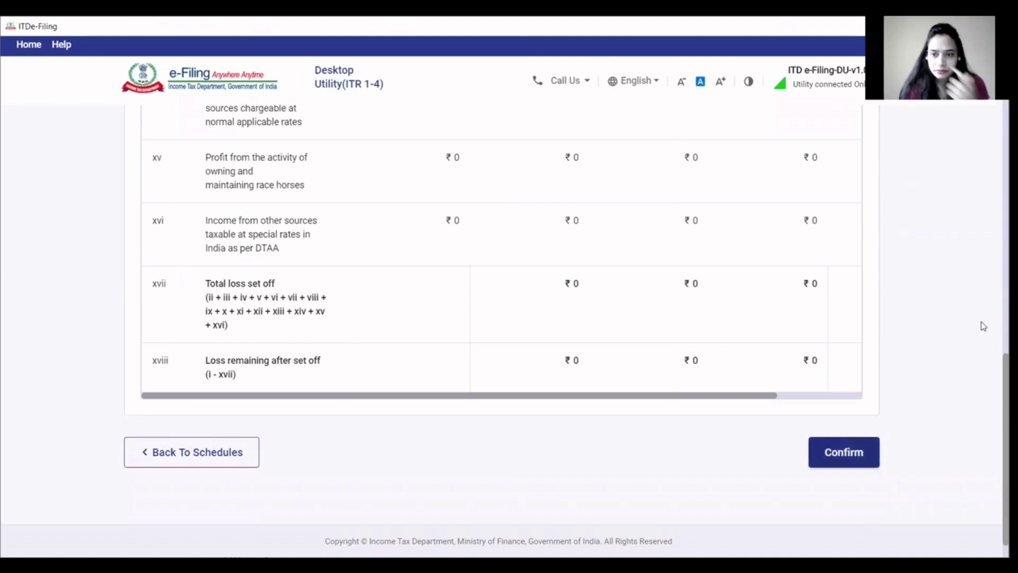
left_click(843, 452)
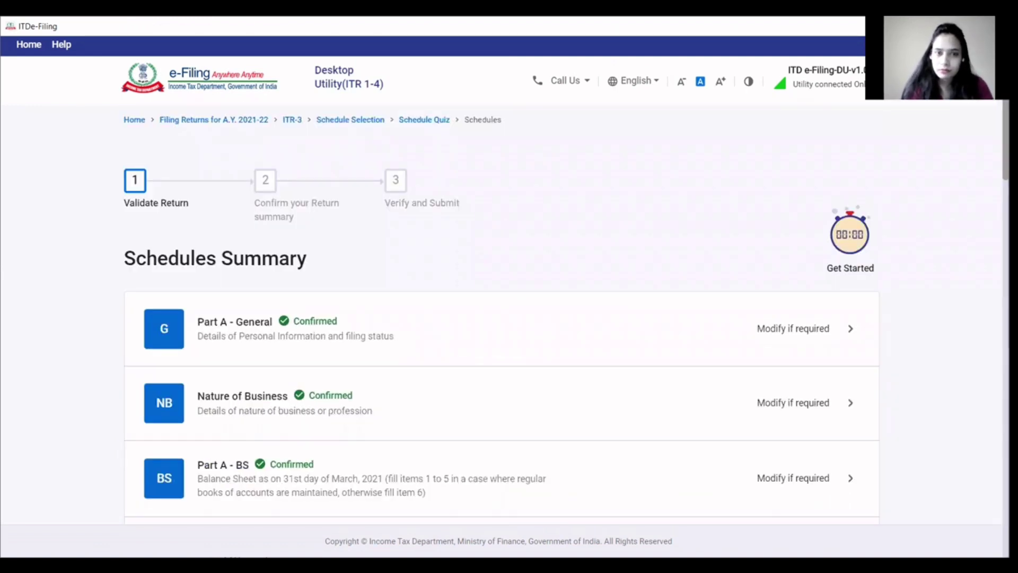
- Open Part B - TTI to check the computation of tax on total income, and proceed to the return preview
scroll(995, 216, "down", 10)
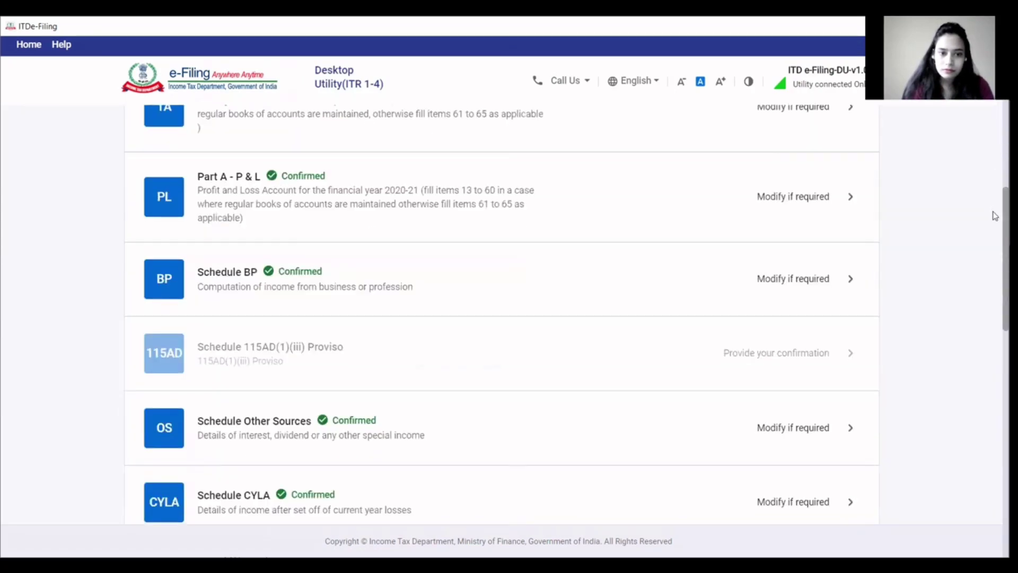
scroll(995, 216, "down", 8)
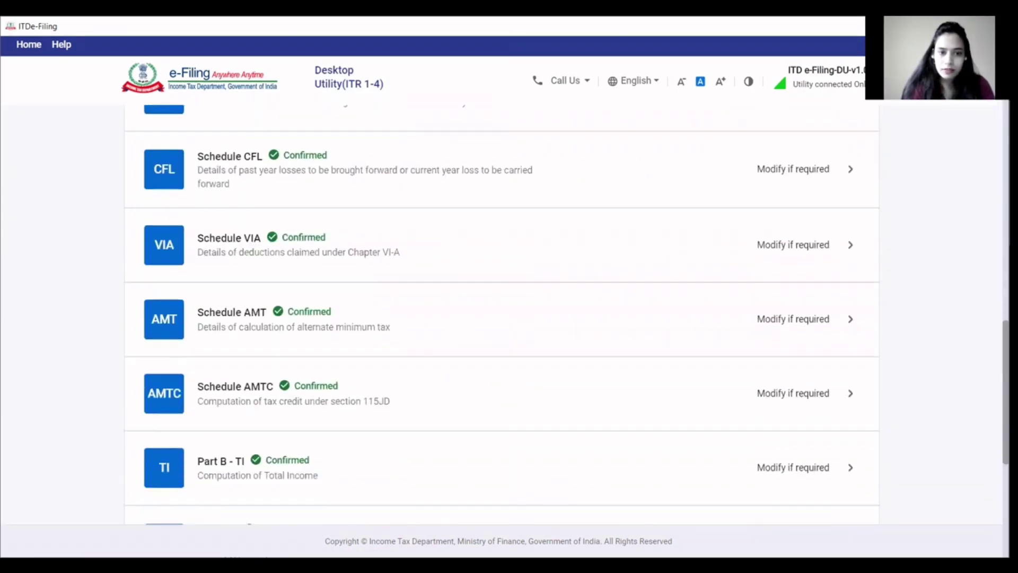
scroll(995, 216, "down", 4)
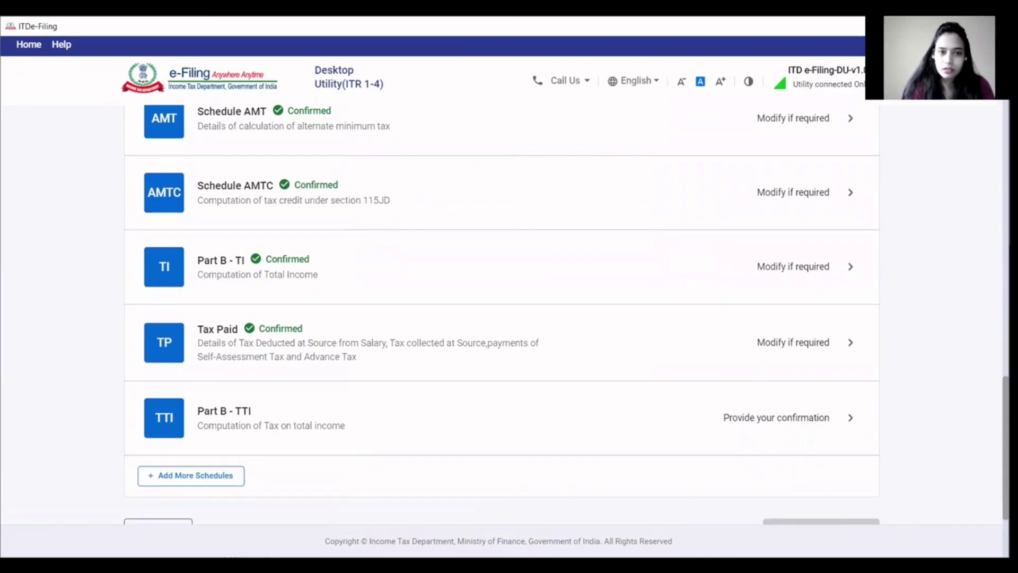
left_click(261, 419)
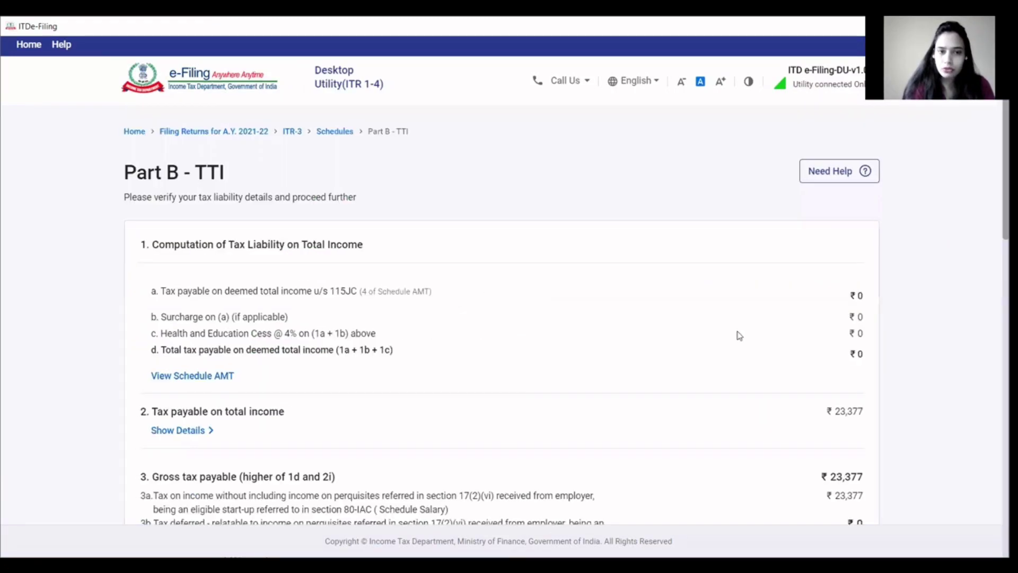
scroll(985, 318, "down", 15)
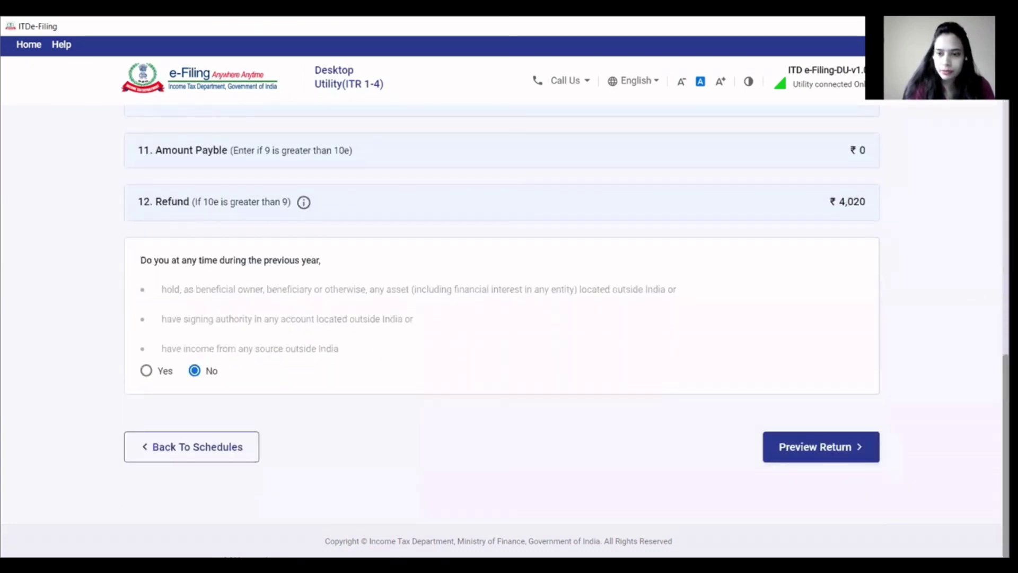
left_click(821, 447)
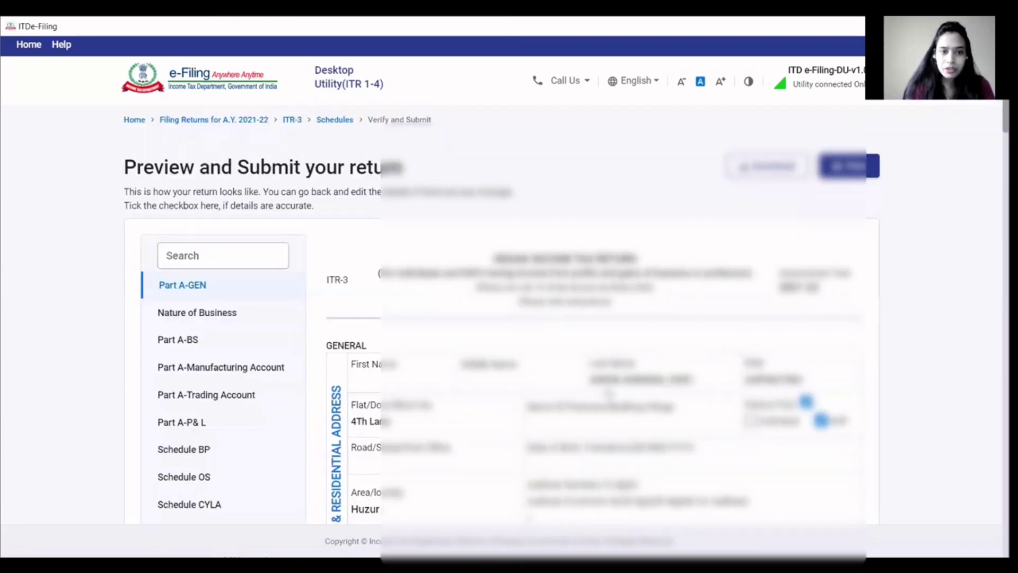
- Examine Part A-P& L in the return preview, from gross profit in item 13 to other expenses in item 46
left_click(192, 423)
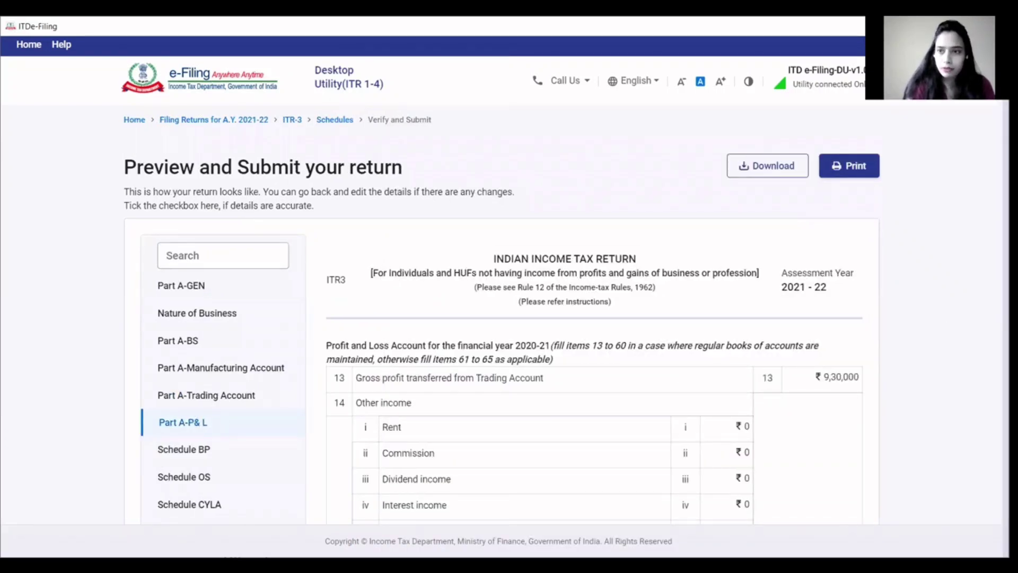
scroll(501, 312, "down", 4)
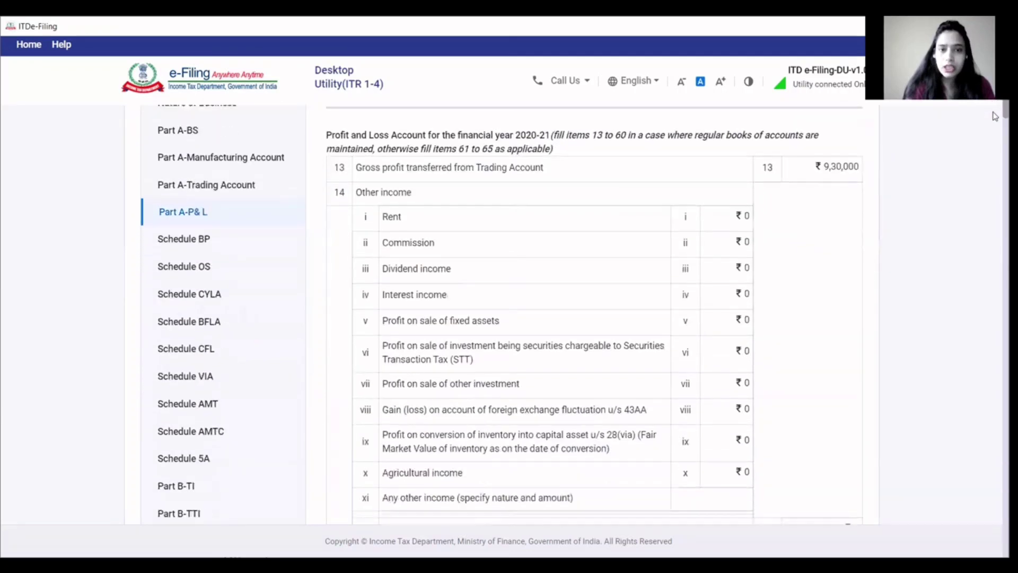
scroll(501, 313, "up", 3)
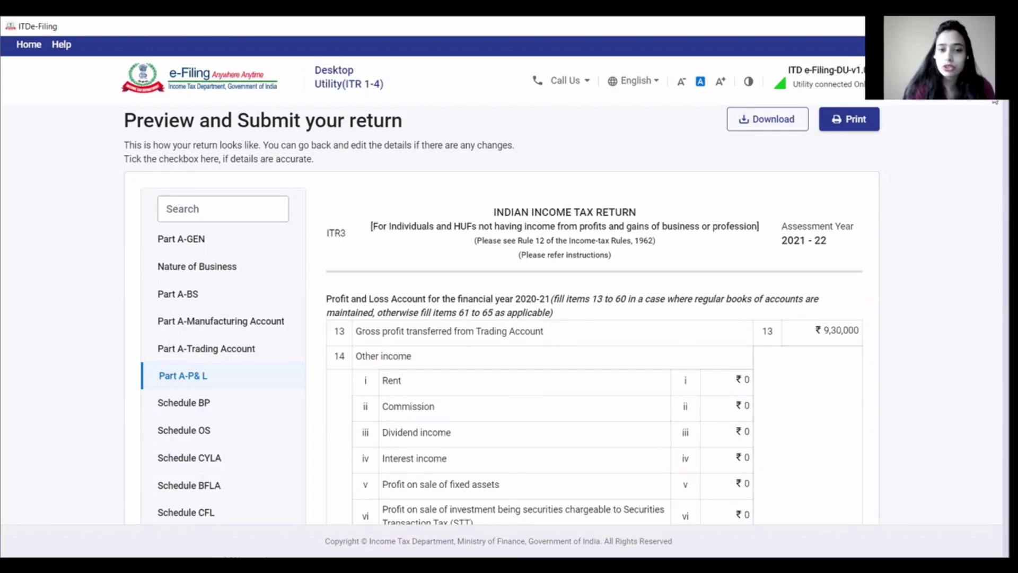
scroll(996, 106, "down", 3)
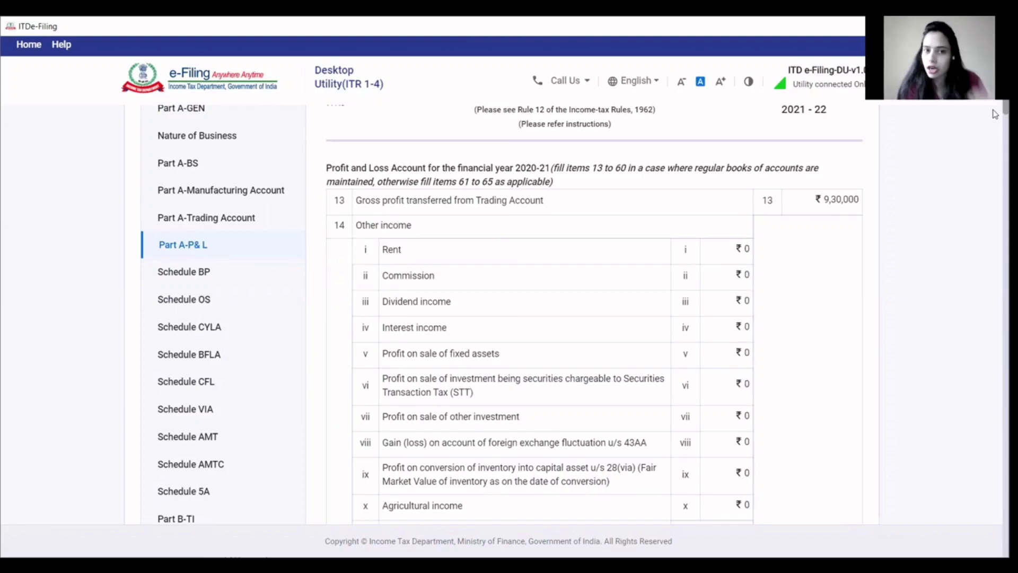
scroll(996, 114, "down", 9)
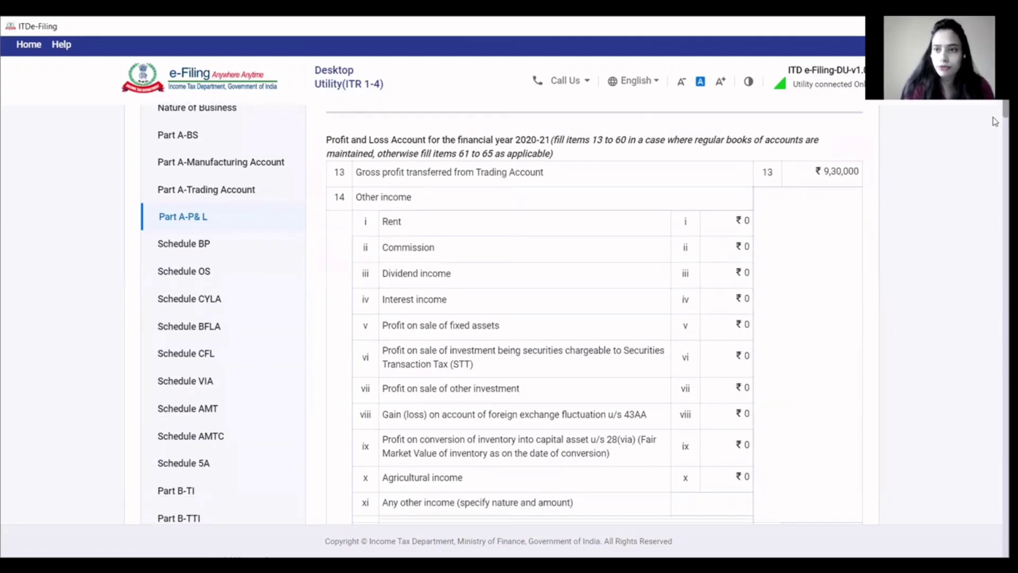
scroll(995, 158, "down", 12)
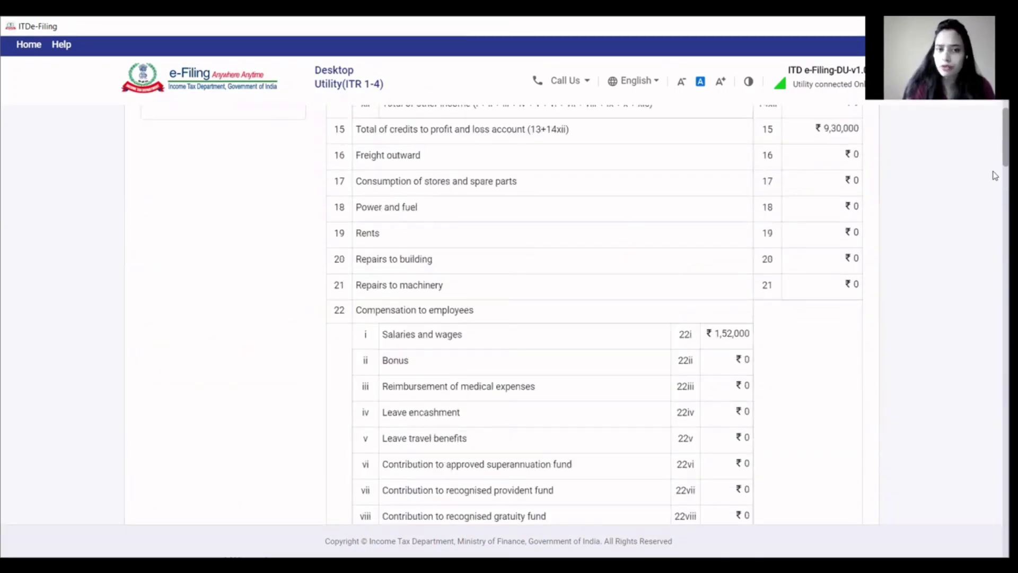
scroll(595, 314, "down", 20)
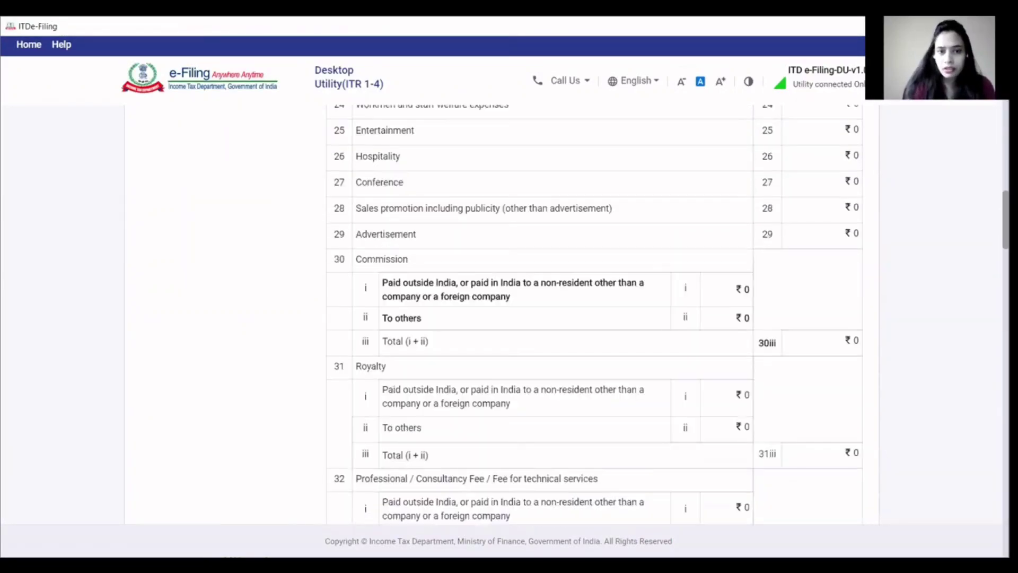
scroll(595, 314, "down", 12)
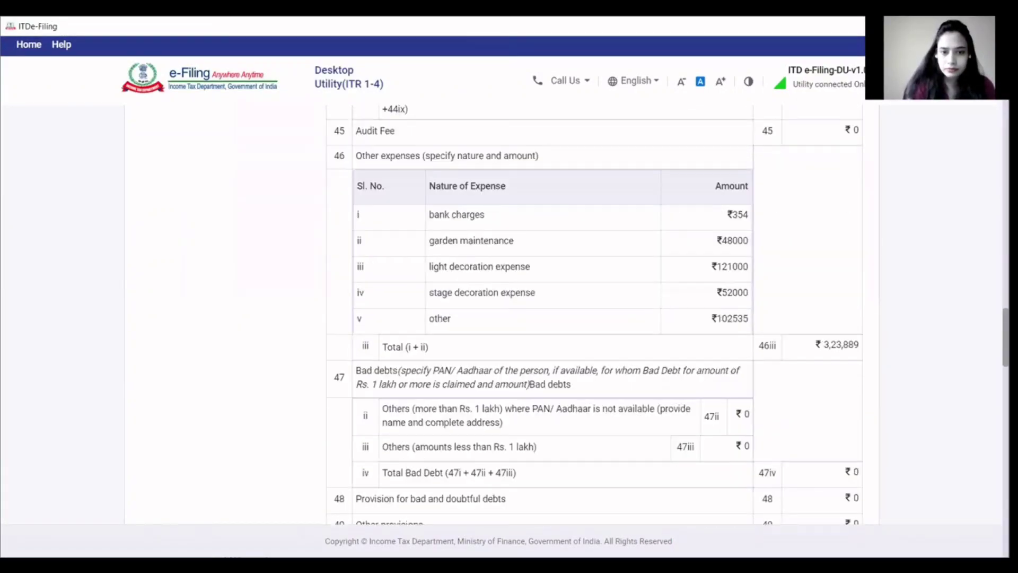
- Examine the presumptive income computations under sections 44AD, 44ADA and 44AE in items 61 to 63 of the previewed return
scroll(595, 314, "down", 6)
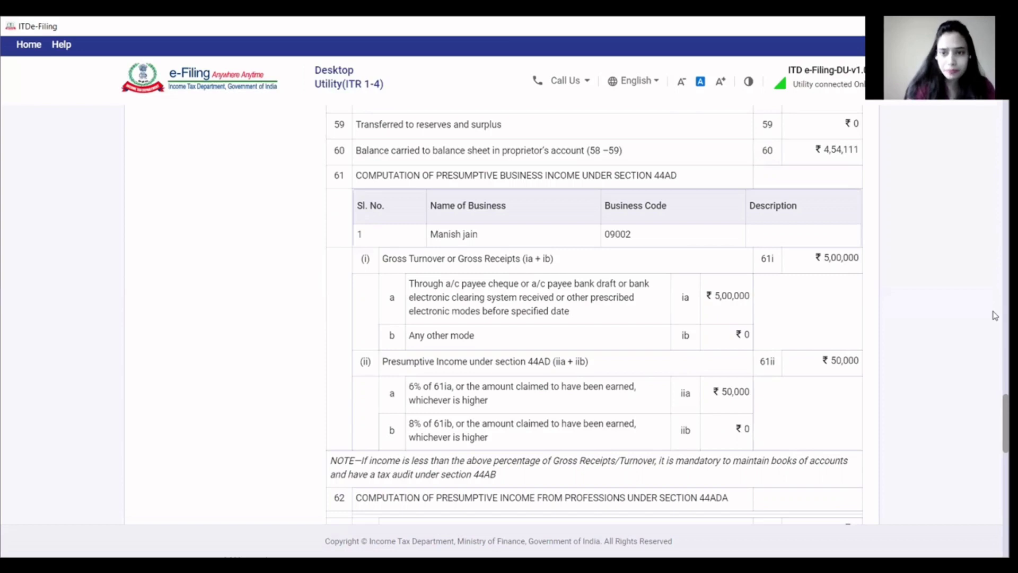
scroll(994, 315, "down", 4)
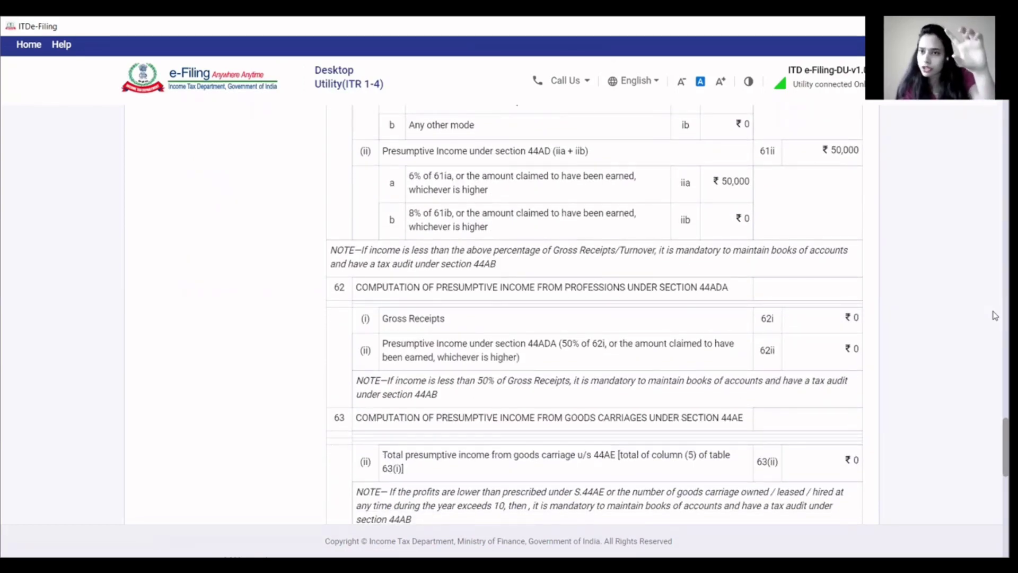
scroll(994, 315, "down", 2)
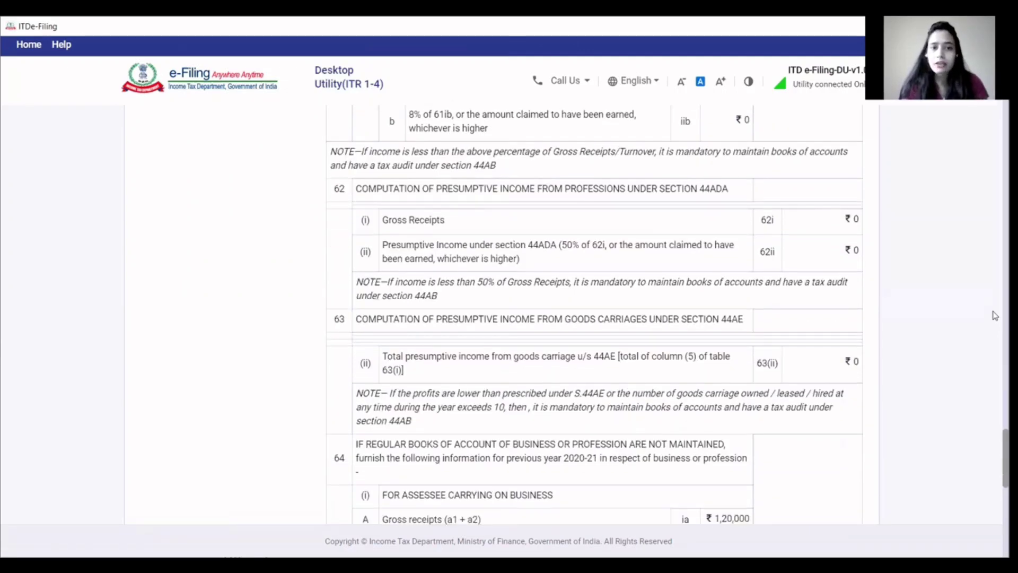
scroll(995, 315, "up", 7)
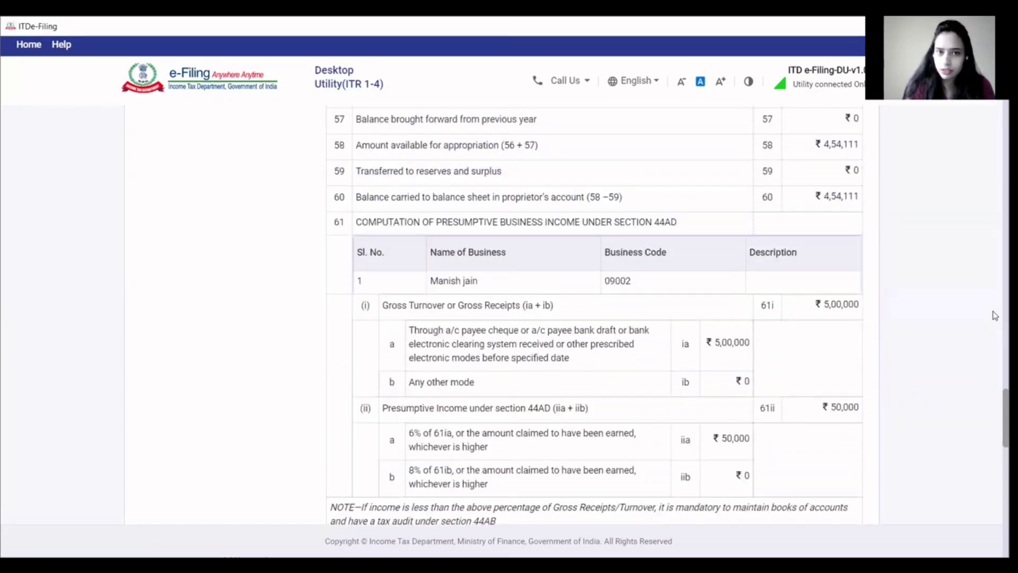
- Examine the business and profession figures without regular books in item 64 and the speculative activity in item 65 of the previewed return
scroll(995, 315, "down", 2)
scroll(995, 315, "down", 5)
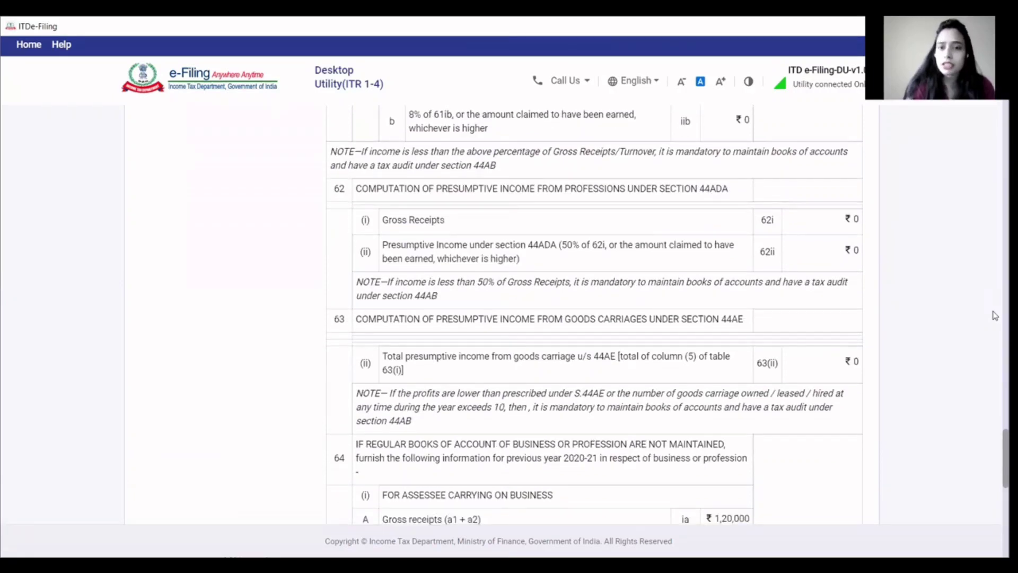
scroll(995, 315, "down", 1)
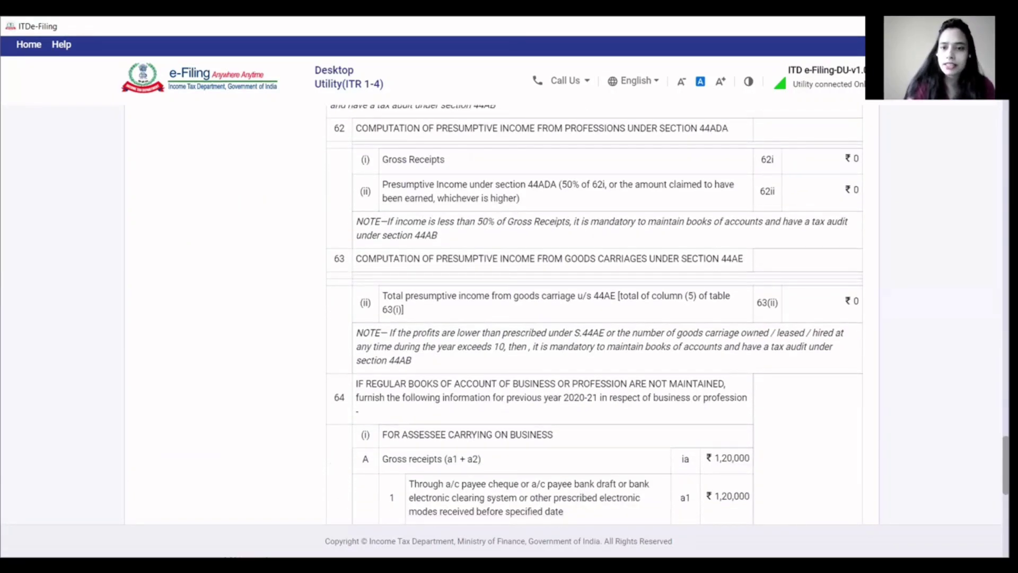
scroll(595, 314, "down", 3)
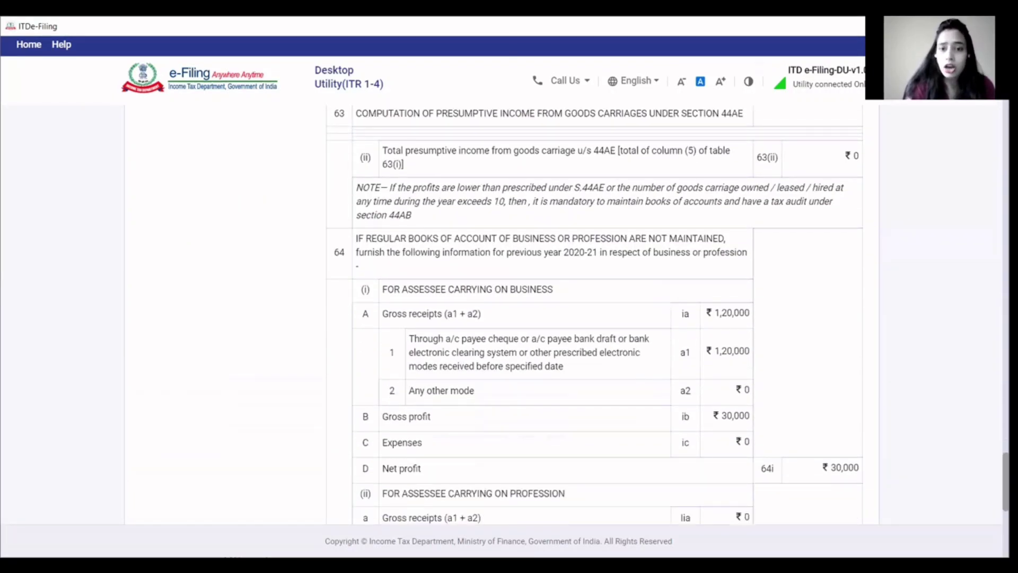
scroll(595, 313, "down", 1)
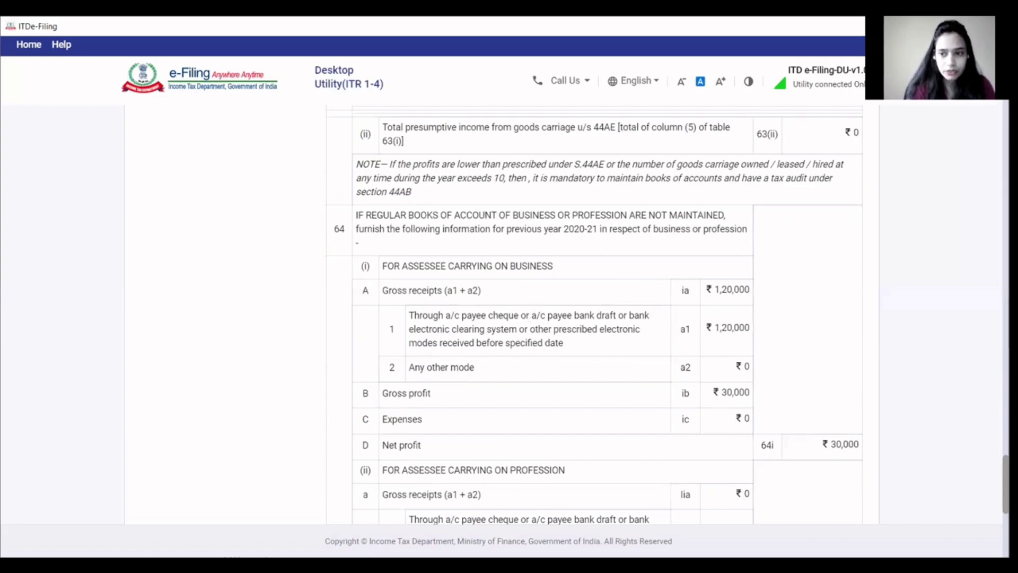
scroll(594, 313, "down", 3)
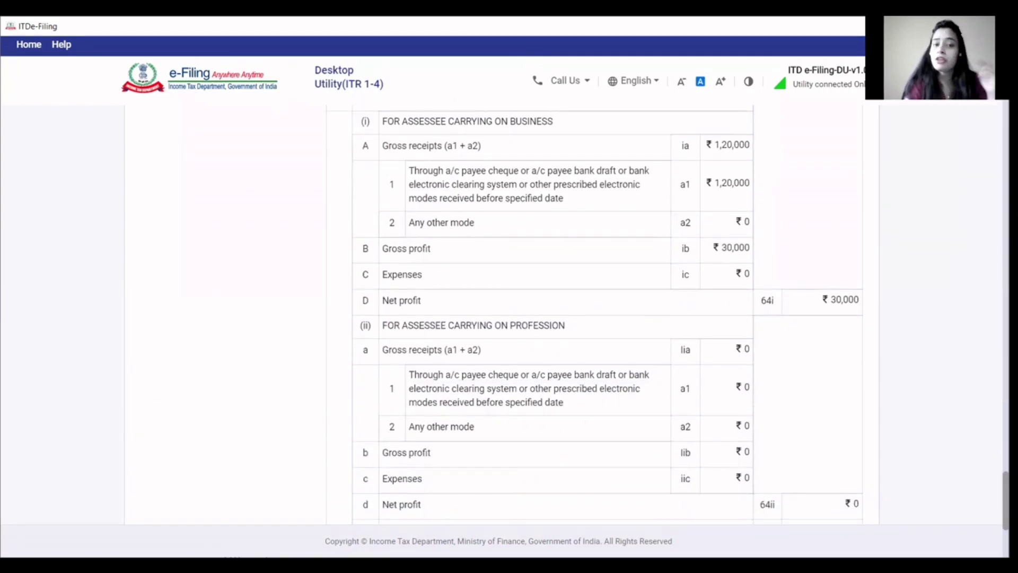
scroll(594, 312, "down", 3)
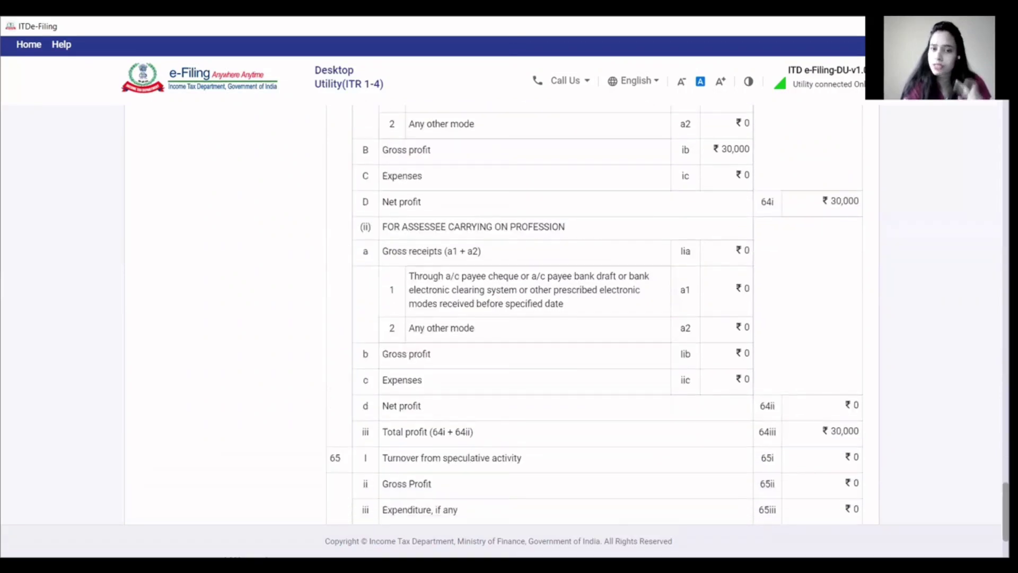
scroll(594, 313, "down", 1)
scroll(594, 313, "up", 1)
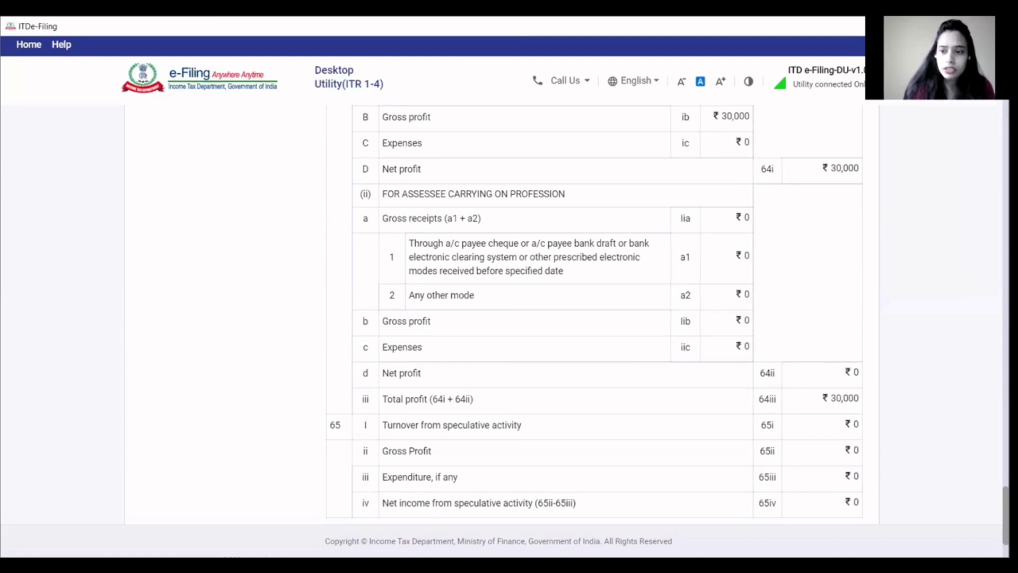
scroll(703, 469, "down", 3)
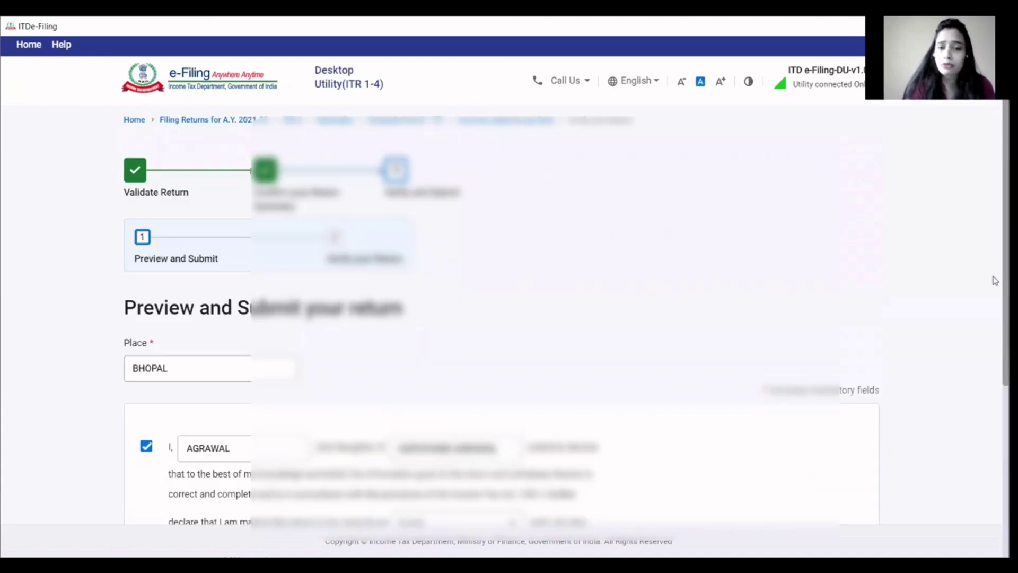
- Check the place and declaration details for submitting the return, and proceed to validation
scroll(995, 280, "down", 2)
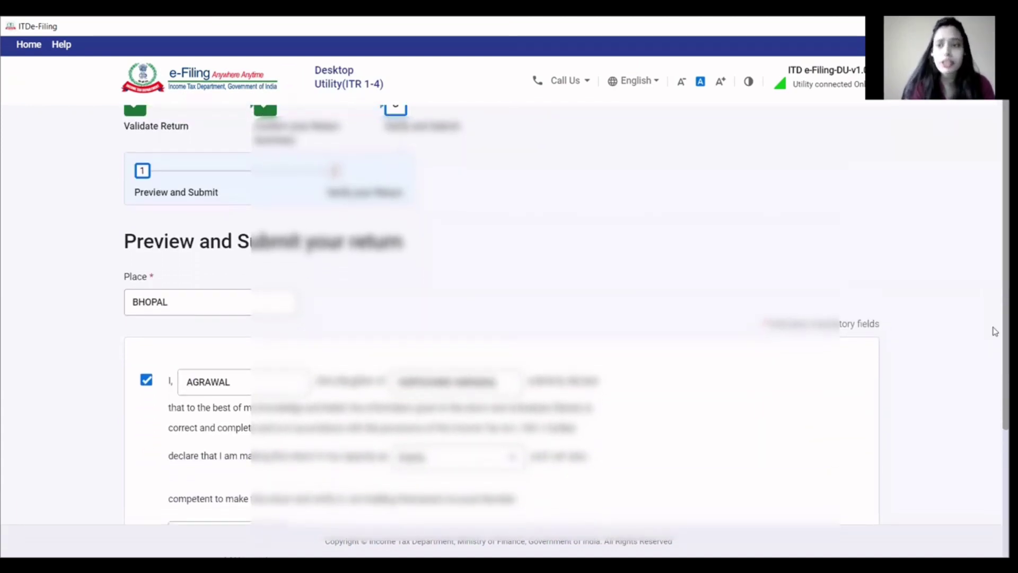
scroll(995, 339, "down", 2)
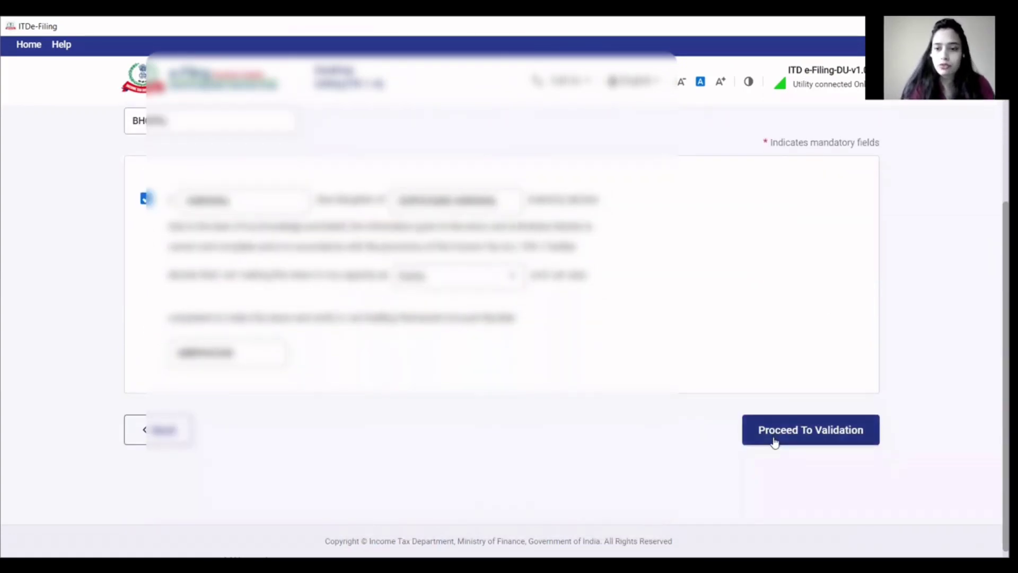
left_click(775, 441)
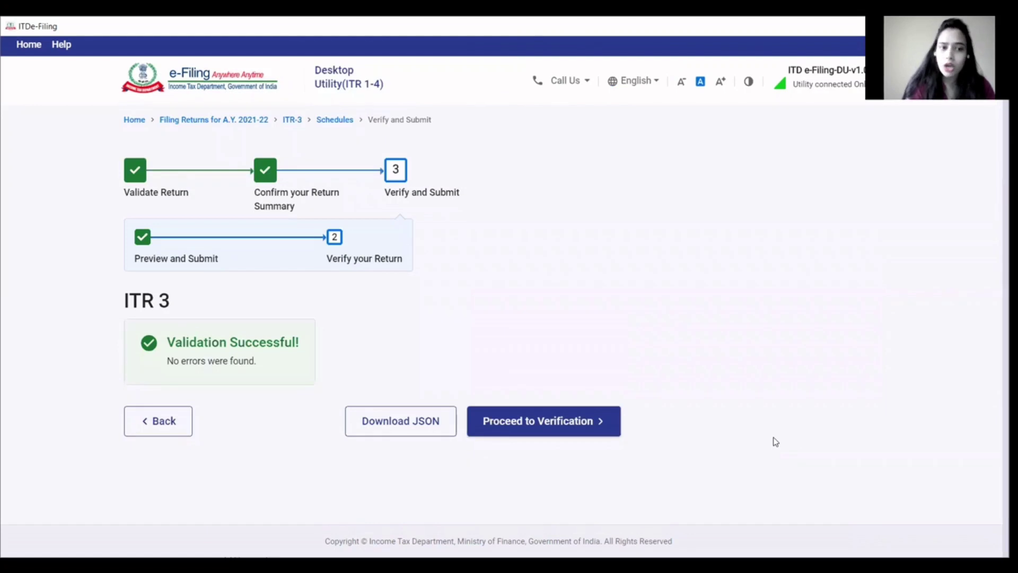